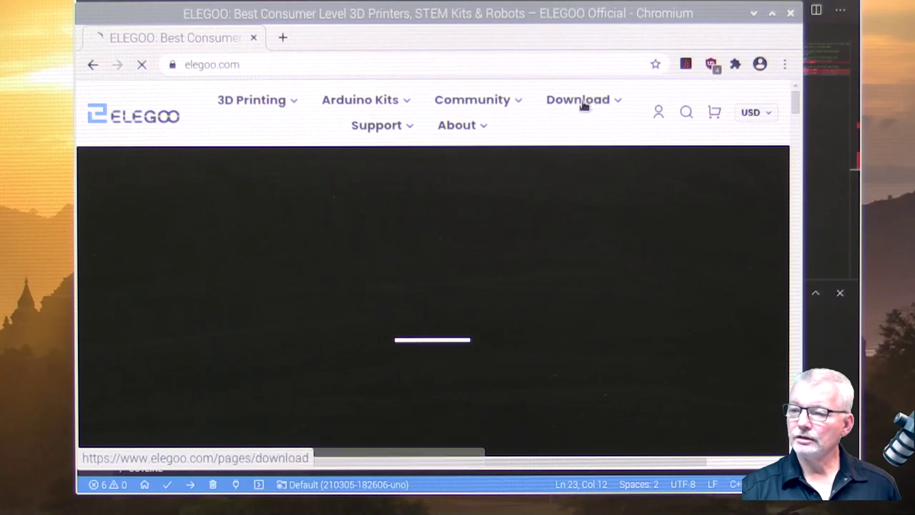
Open the Arduino kits and robots download page and expand the ELEGOO Smart Robot Car Kit V4.0 (with Camera) entry.
click(582, 100)
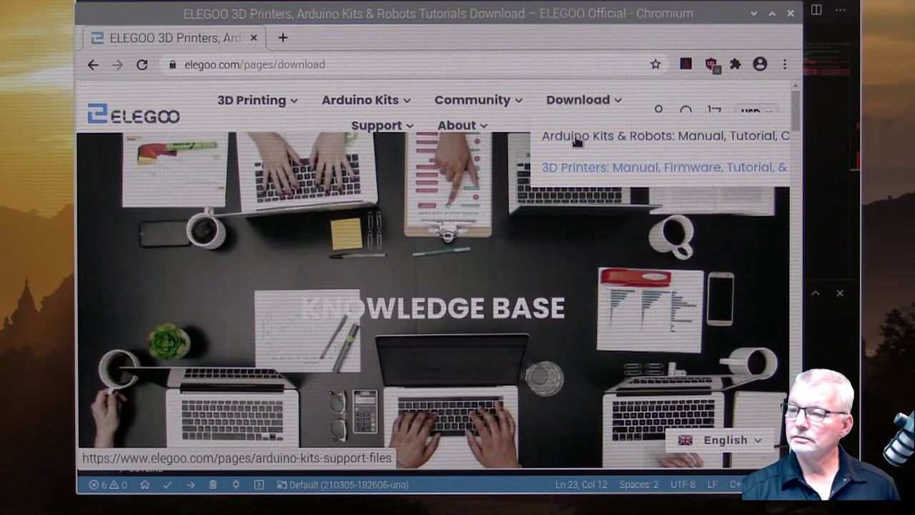
click(577, 142)
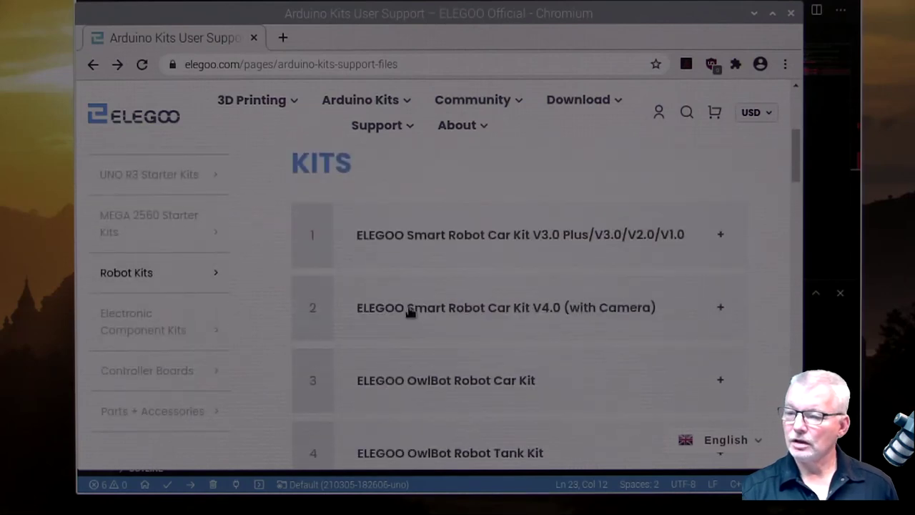
click(410, 312)
Open the all-in-one package link for Smart Robot Car Kit V4.0 and download all its Google Drive folders.
scroll(411, 312, down, 2)
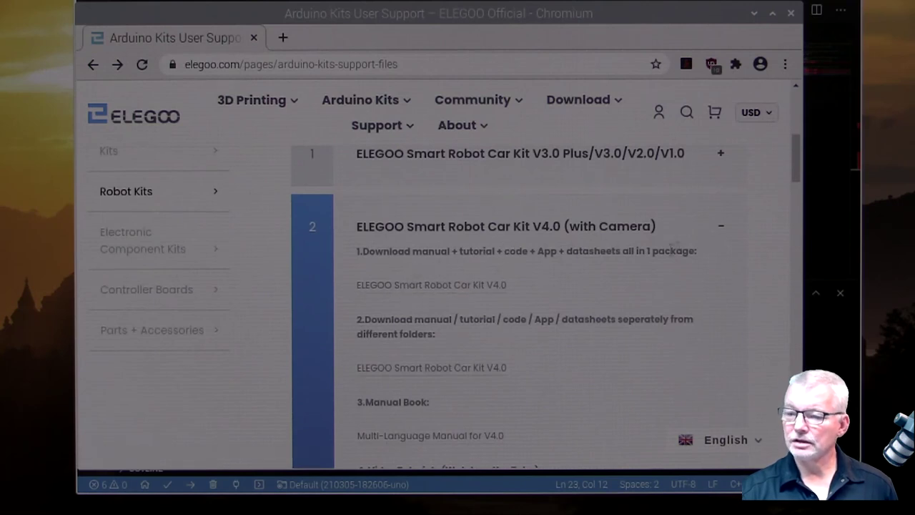
scroll(405, 246, down, 1)
click(404, 247)
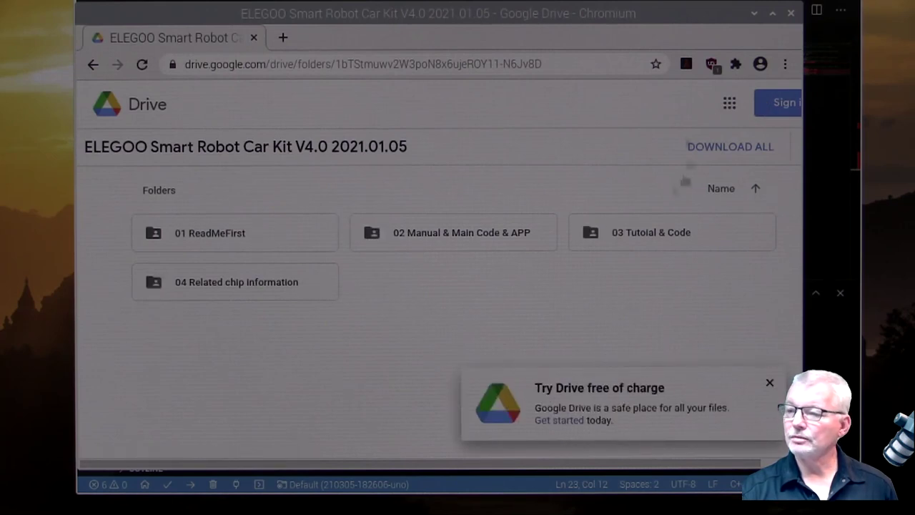
click(701, 147)
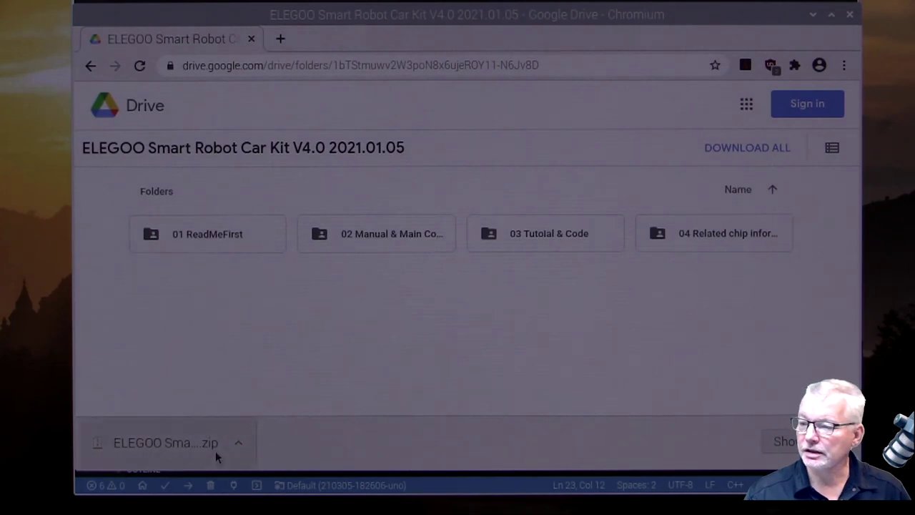
Extract all files from the downloaded ELEGOO Smart Robot Car Kit zip and close the archive window.
click(163, 443)
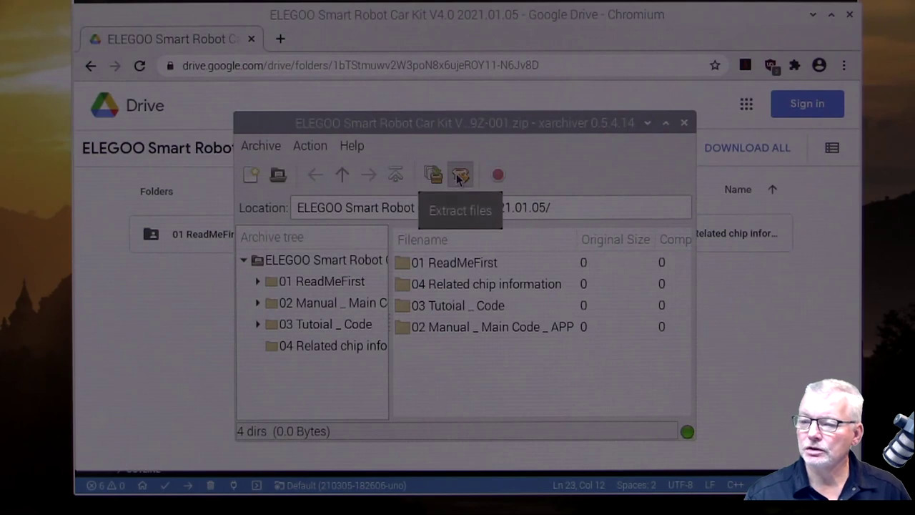
click(459, 177)
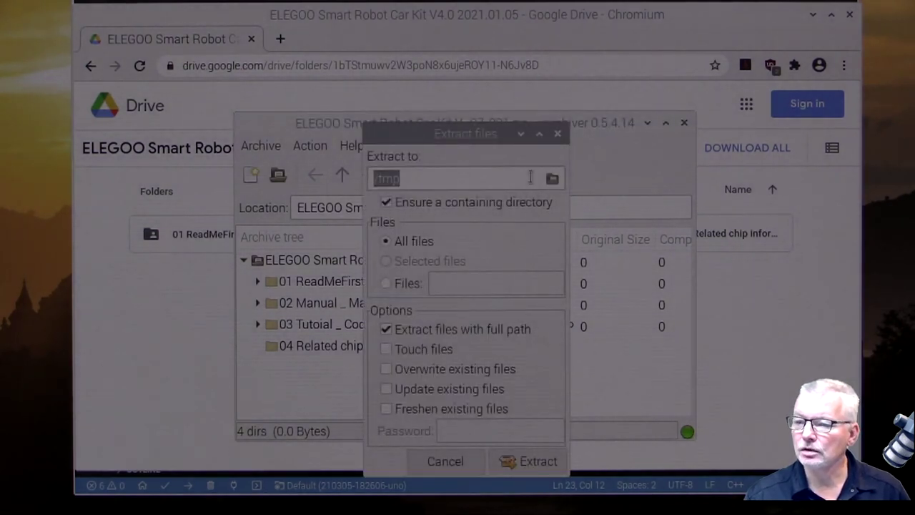
click(554, 179)
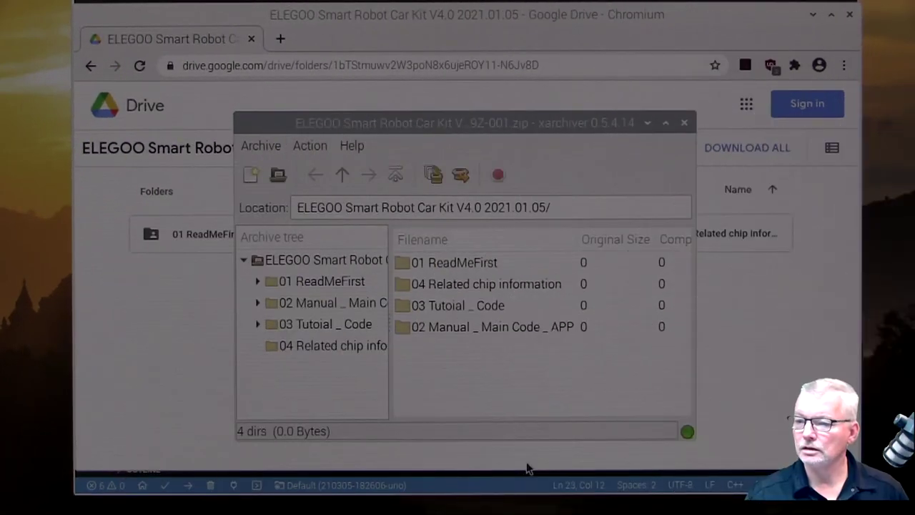
click(687, 129)
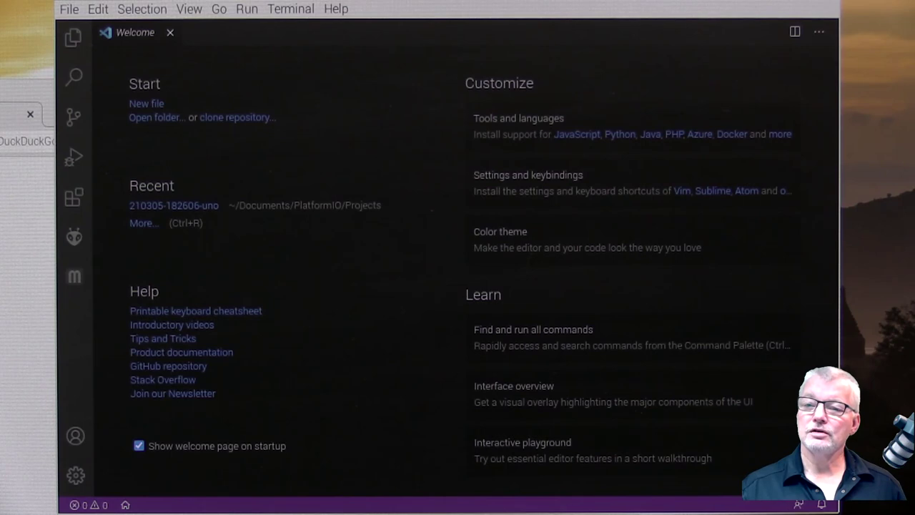
Switch to Chromium, open the arduino.cc/en/software page and bring the browser window fully into view.
key(alt+Tab)
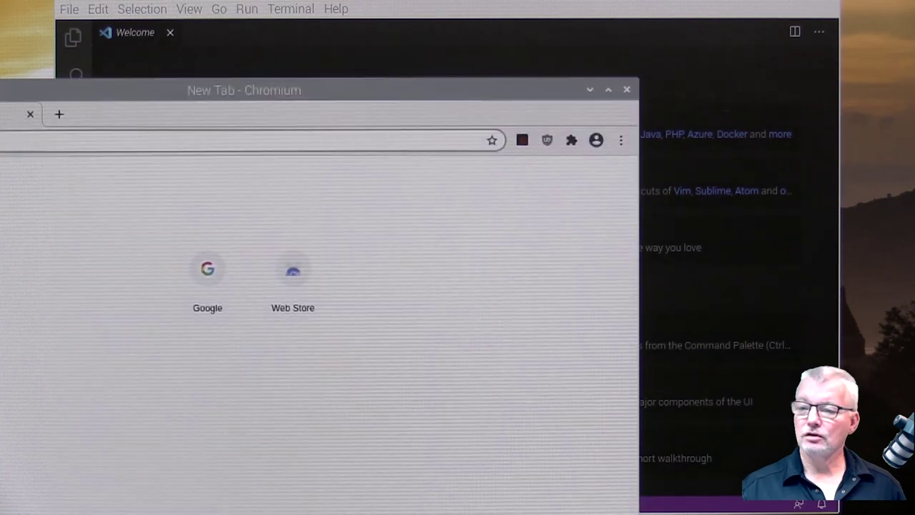
click(57, 138)
text(ardui)
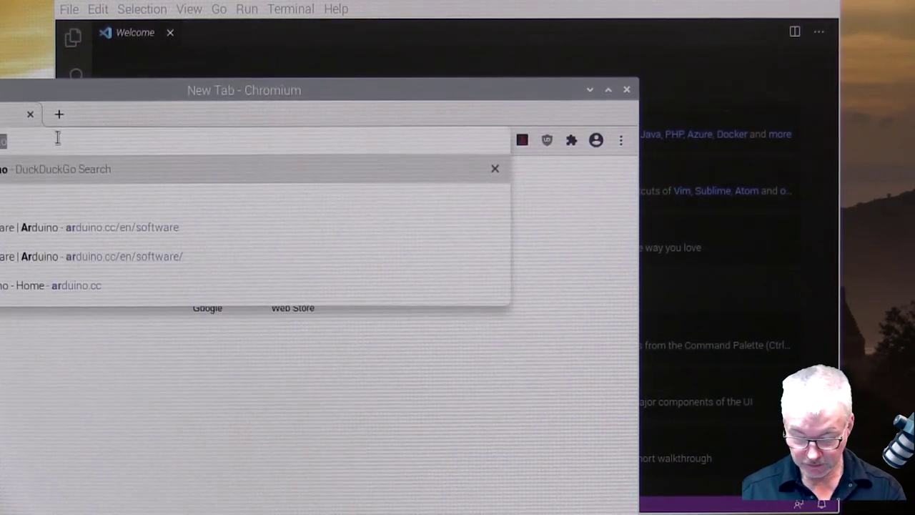
text(no)
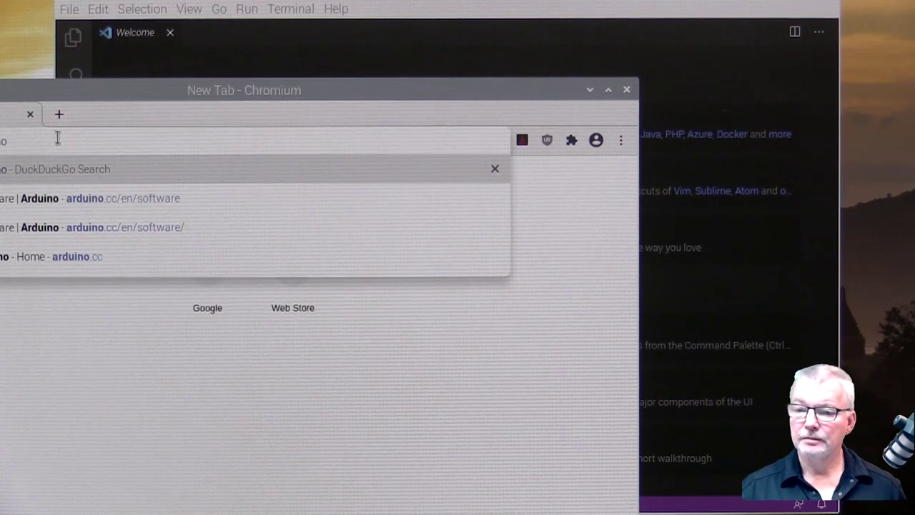
click(38, 207)
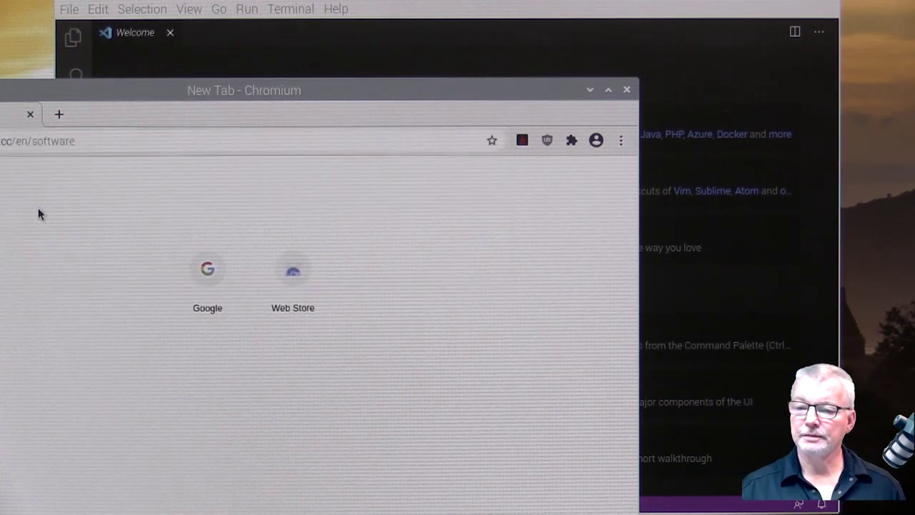
drag(246, 90, 428, 37)
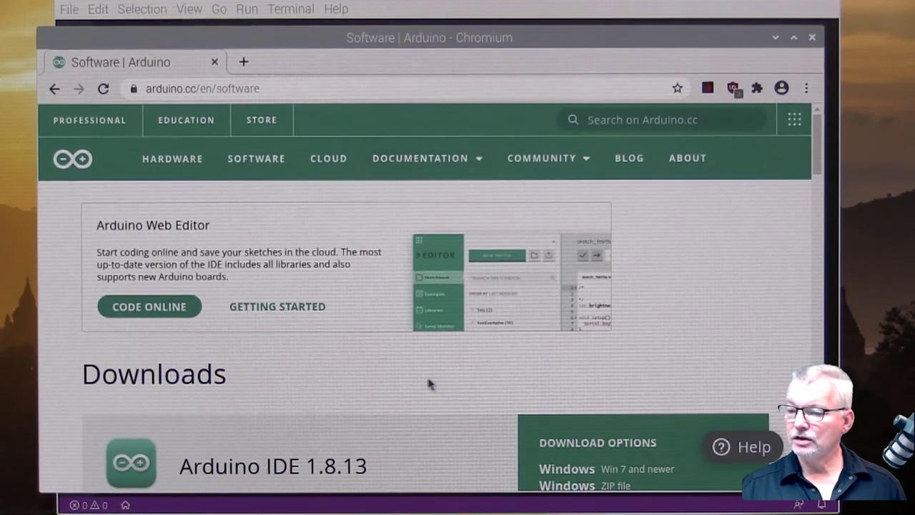
Start downloading the Linux ARM 32 bits version of Arduino IDE 1.8.13 without making a donation.
scroll(429, 382, down, 2)
scroll(408, 372, down, 3)
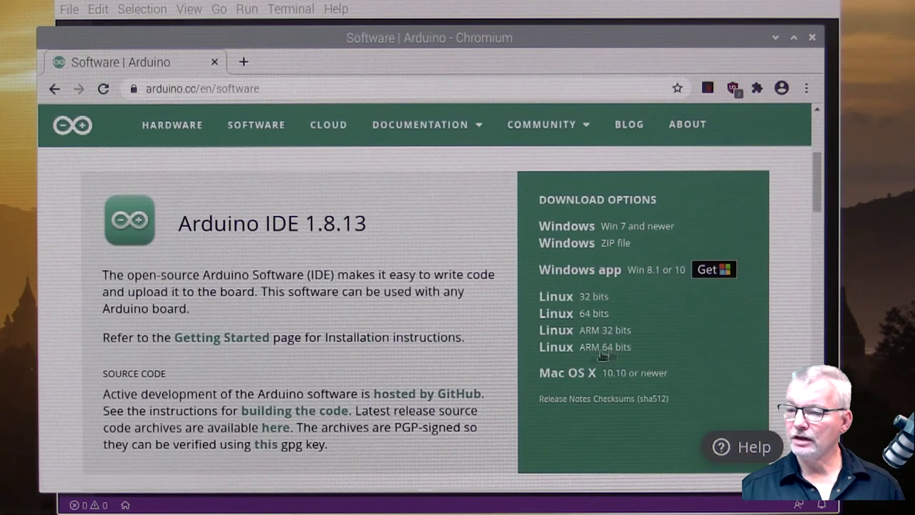
click(567, 333)
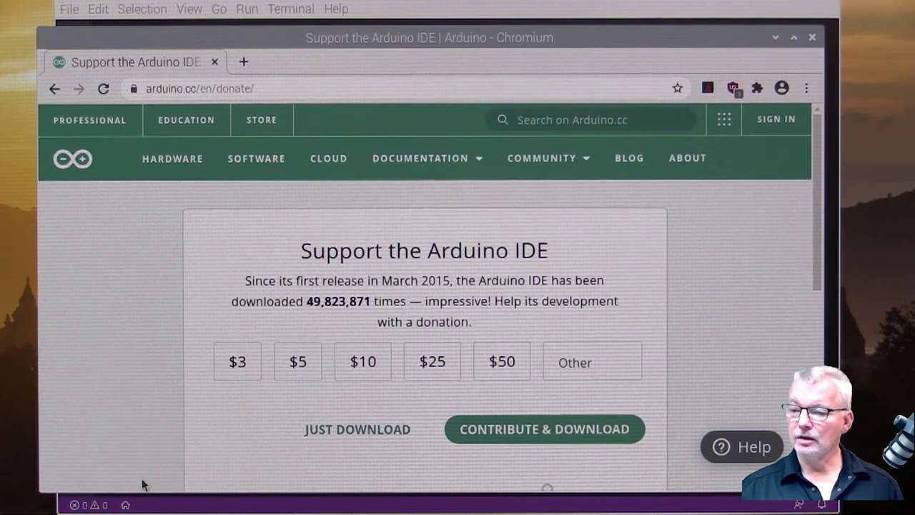
scroll(152, 335, down, 2)
click(356, 350)
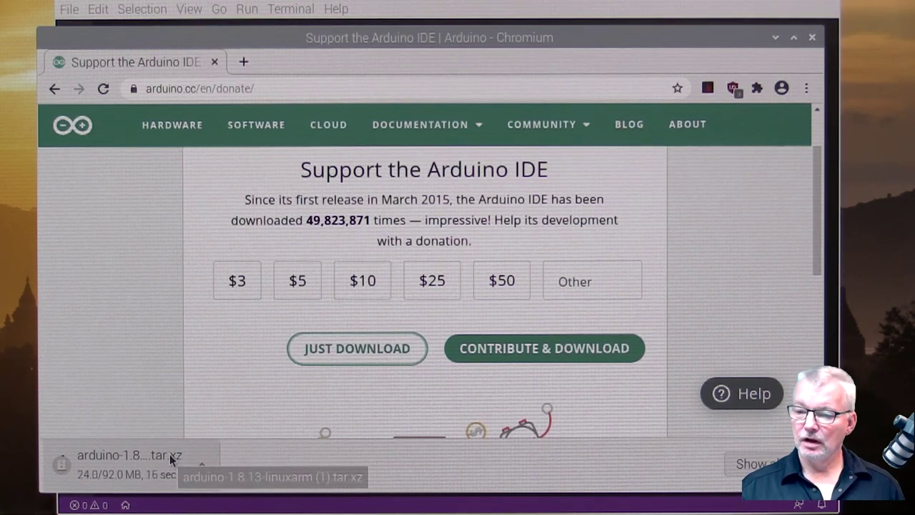
Cancel the running Arduino IDE download and close the browser.
click(206, 465)
click(261, 514)
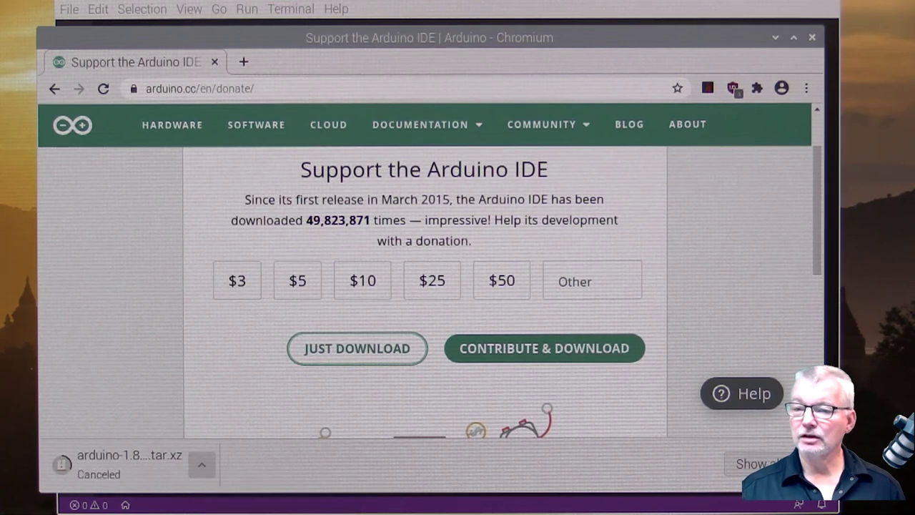
click(812, 38)
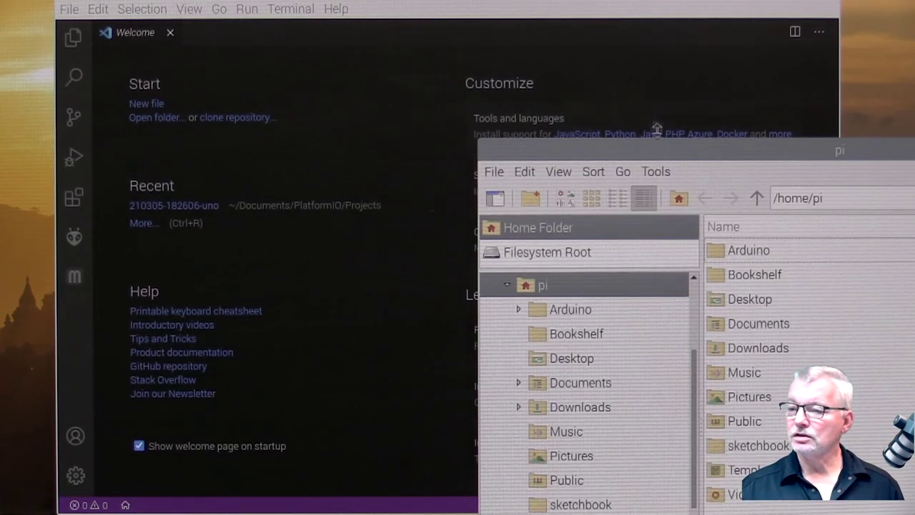
Bring the file manager fully into view and open the arduino-1.8.13 folder inside Downloads.
drag(659, 153, 269, 1)
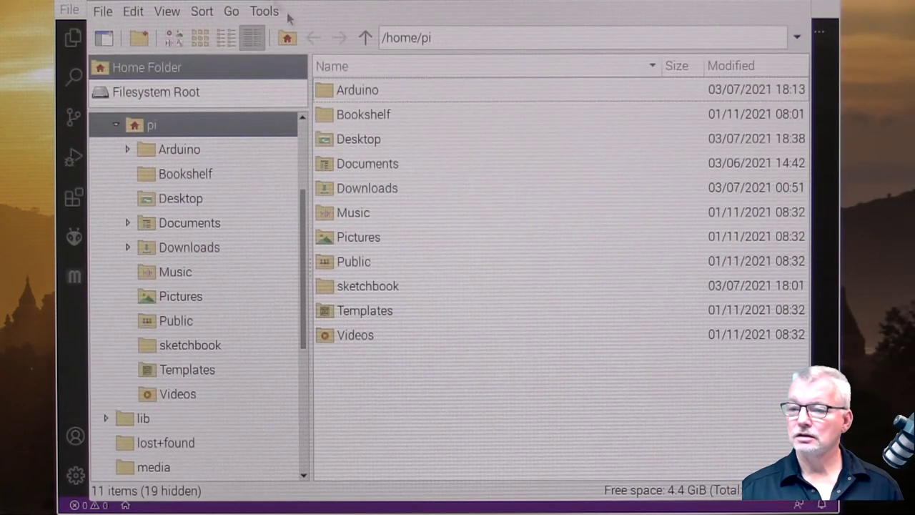
double_click(379, 189)
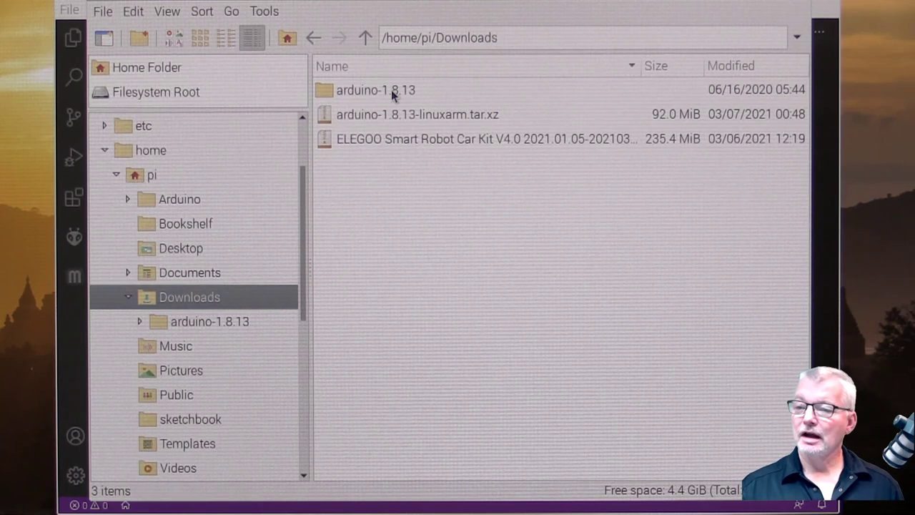
double_click(391, 90)
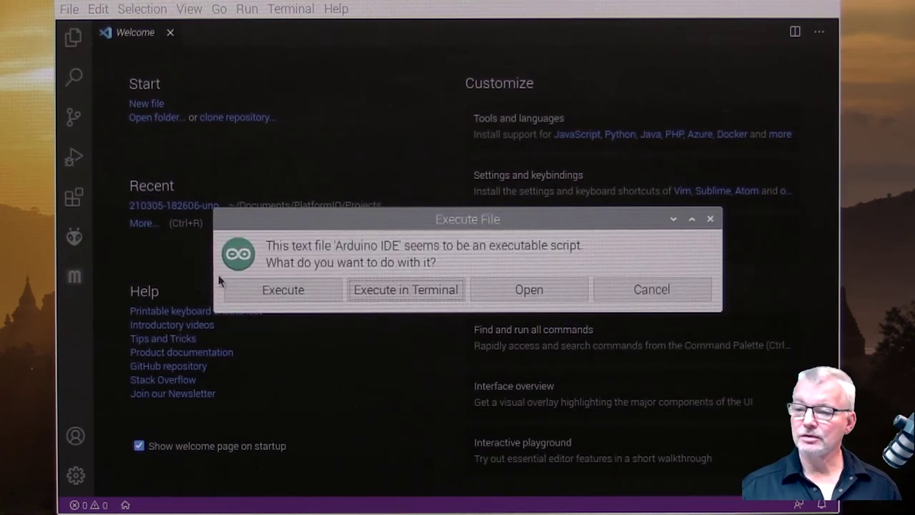
Execute the Arduino IDE launcher script, then reposition and enlarge the IDE window.
click(279, 291)
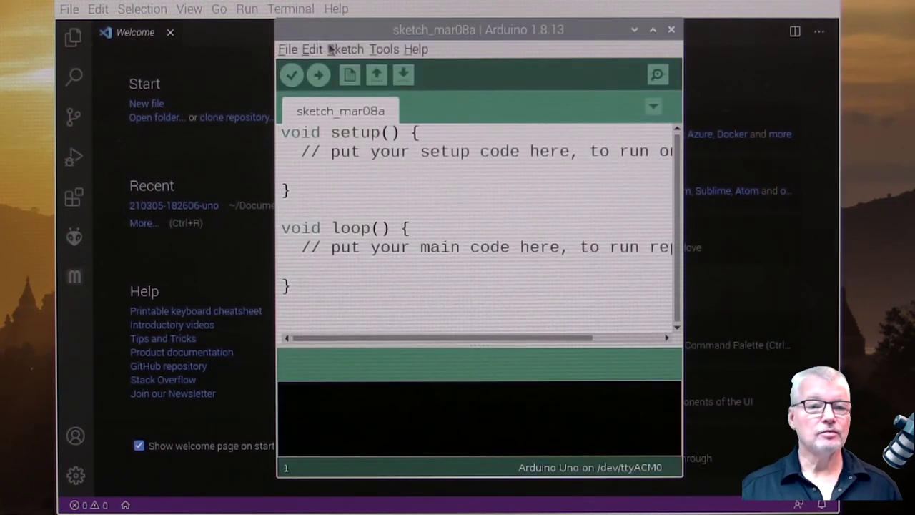
drag(357, 37, 140, 20)
drag(464, 461, 692, 509)
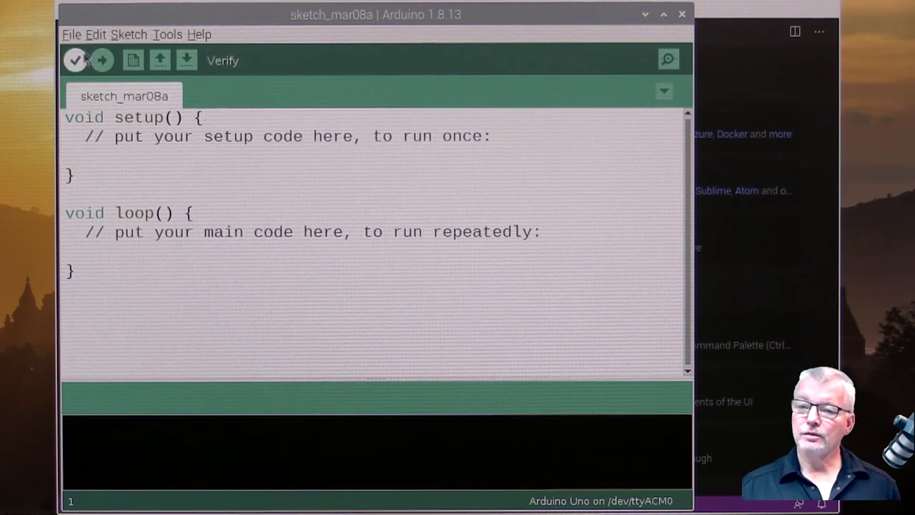
Open the SmartRobotCarV4.0_V0_20210104 sketch in the Arduino IDE.
click(69, 34)
click(79, 78)
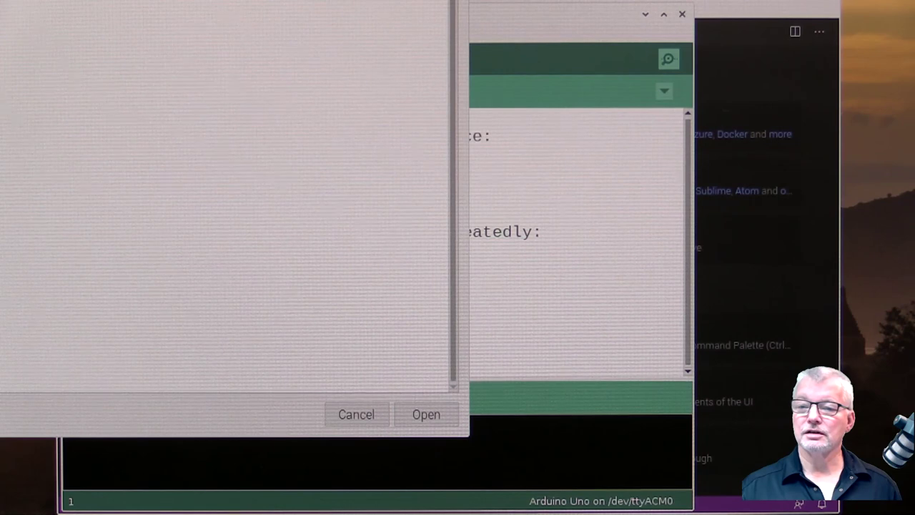
key(Escape)
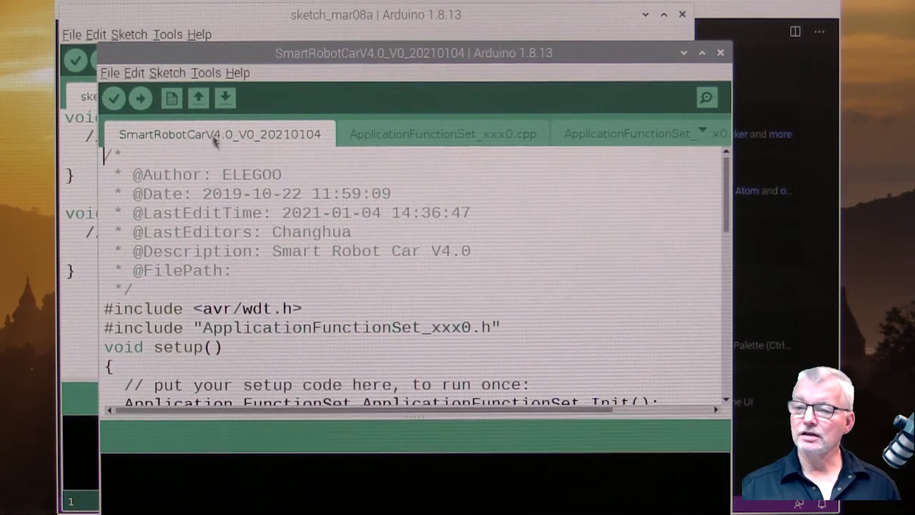
Close the blank sketch_mar08a window and move the robot car sketch window up into full view.
click(577, 4)
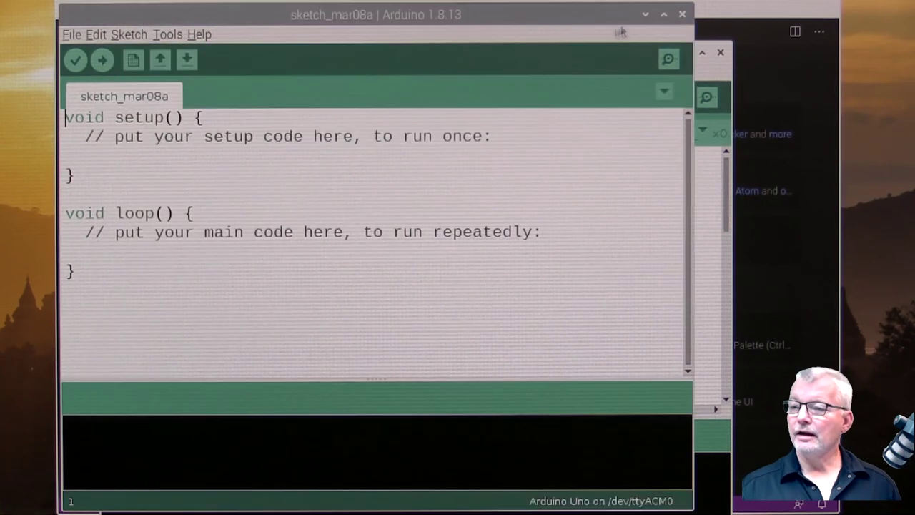
click(682, 15)
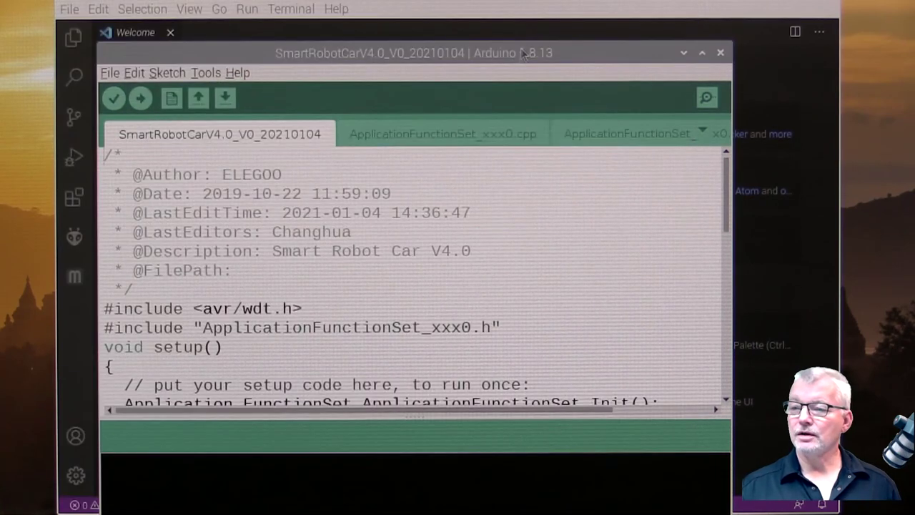
drag(513, 55, 501, 15)
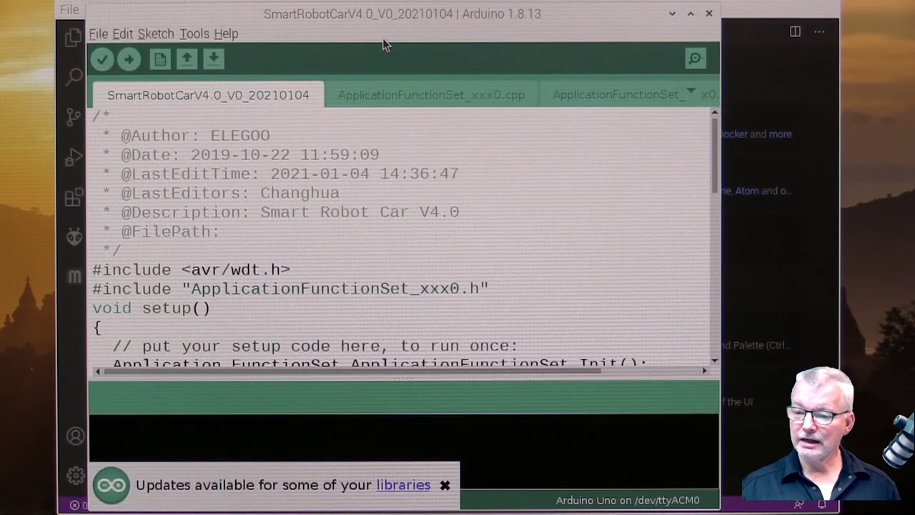
Open the Library Manager for the available library updates and move its window into view.
click(391, 486)
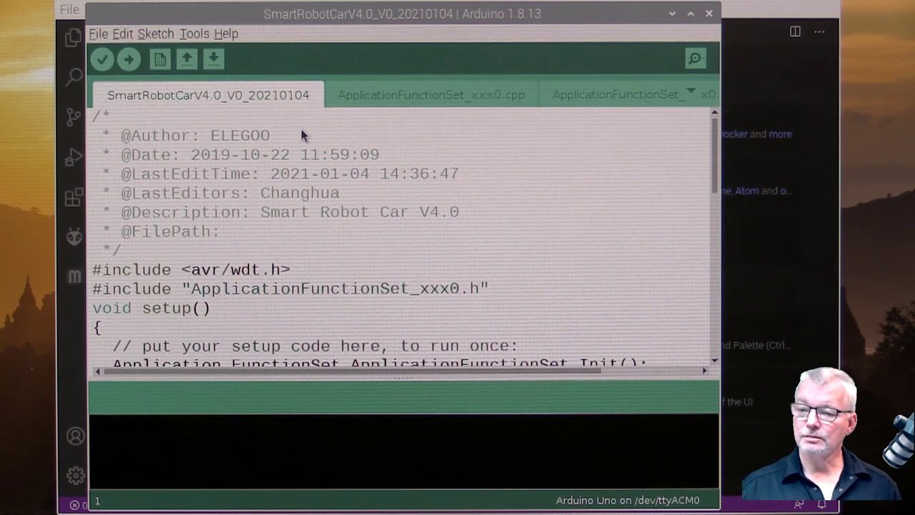
key(ctrl+shift+i)
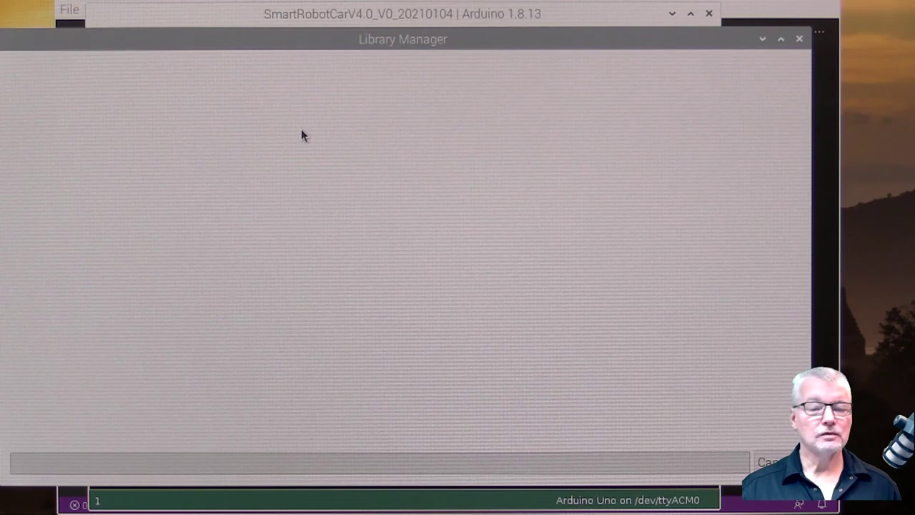
drag(303, 36, 351, 29)
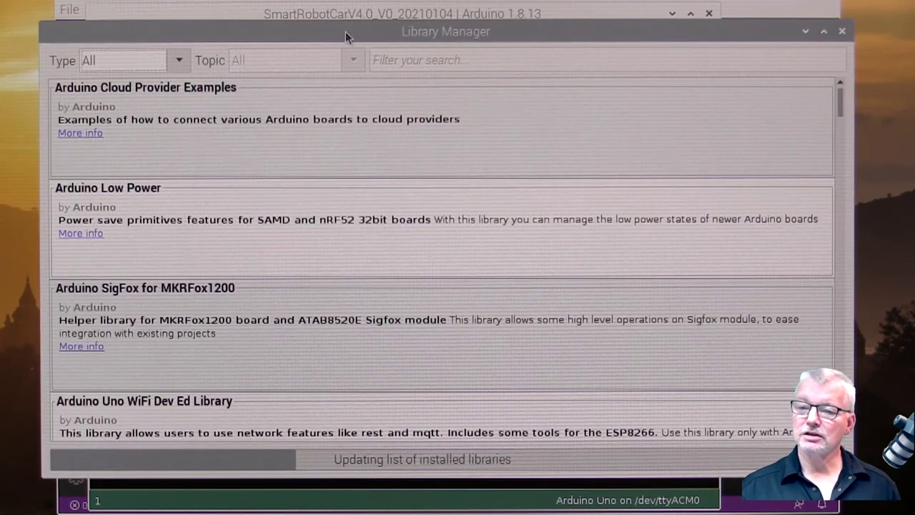
Filter the libraries to the Updatable type and update the built-in Servo library.
mouse_move(137, 84)
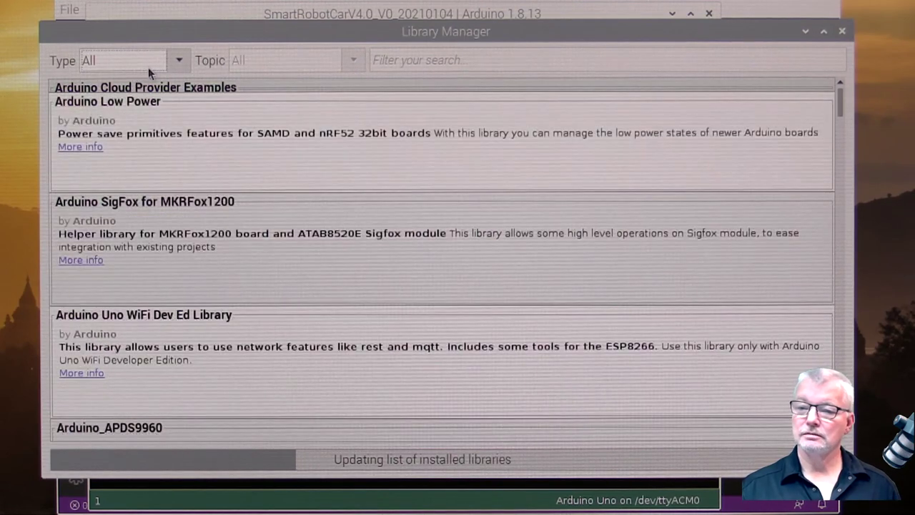
click(148, 67)
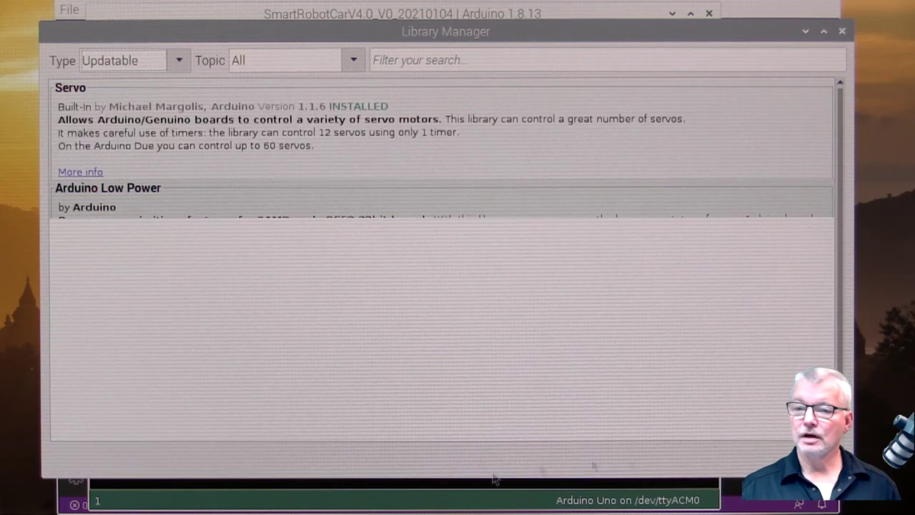
click(375, 123)
click(791, 196)
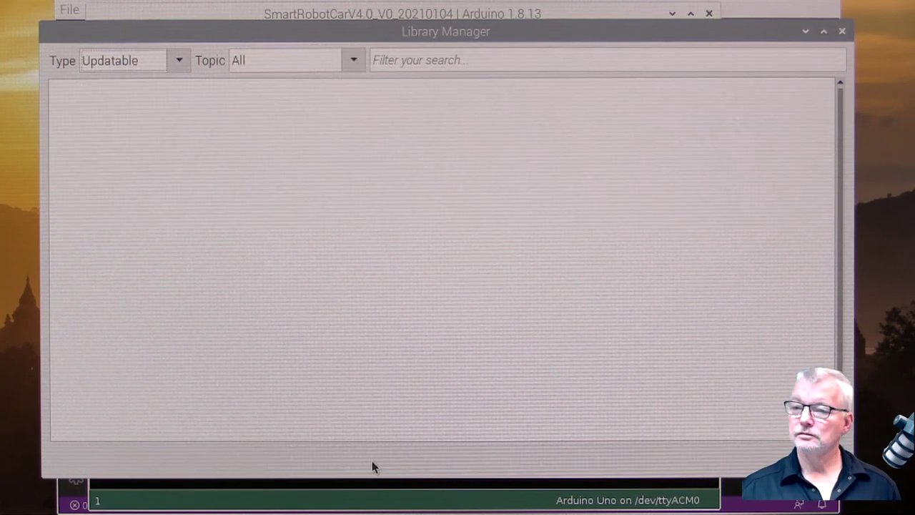
Close the Library Manager and look over the setup and loop code of the main robot car sketch.
click(843, 31)
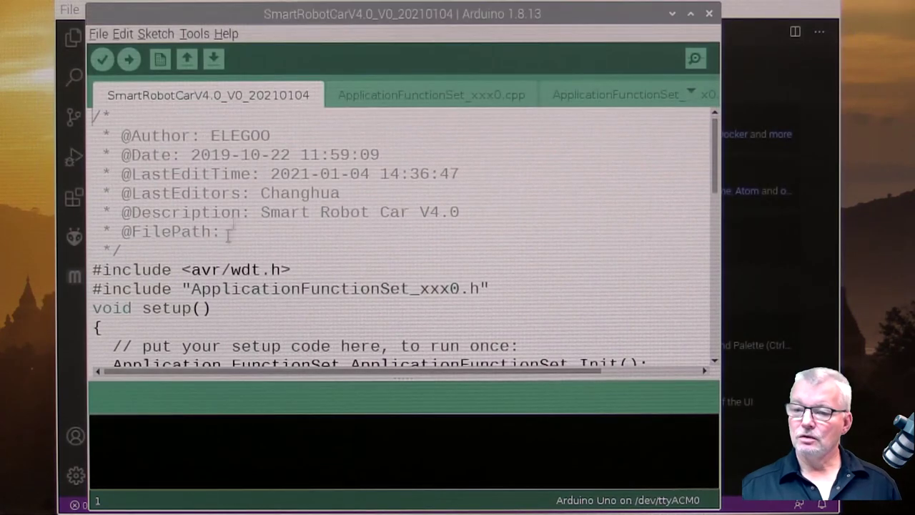
scroll(212, 259, down, 2)
scroll(211, 267, down, 1)
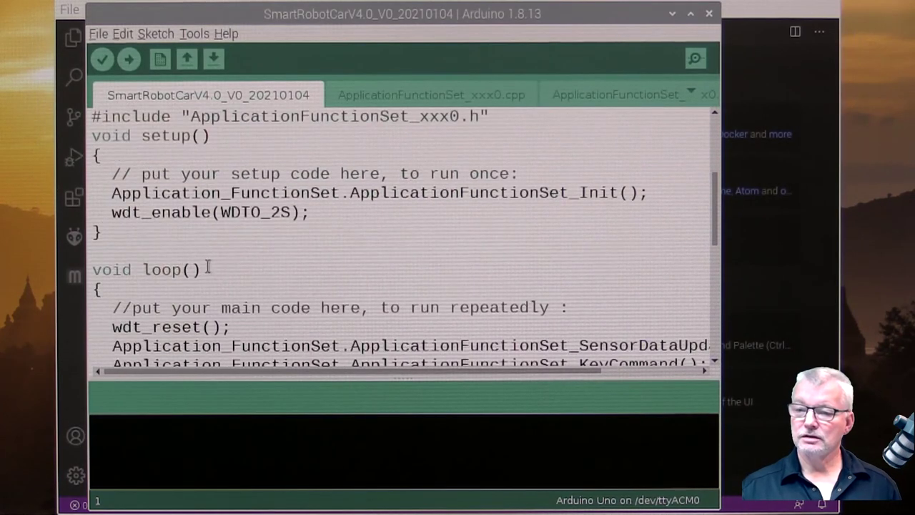
scroll(208, 264, up, 4)
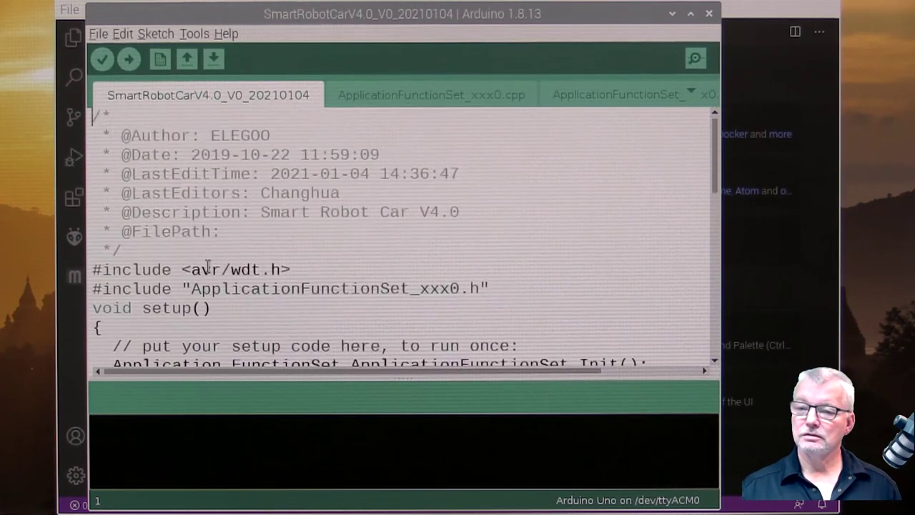
Compile the robot car sketch and read through the compiler's error output.
click(102, 60)
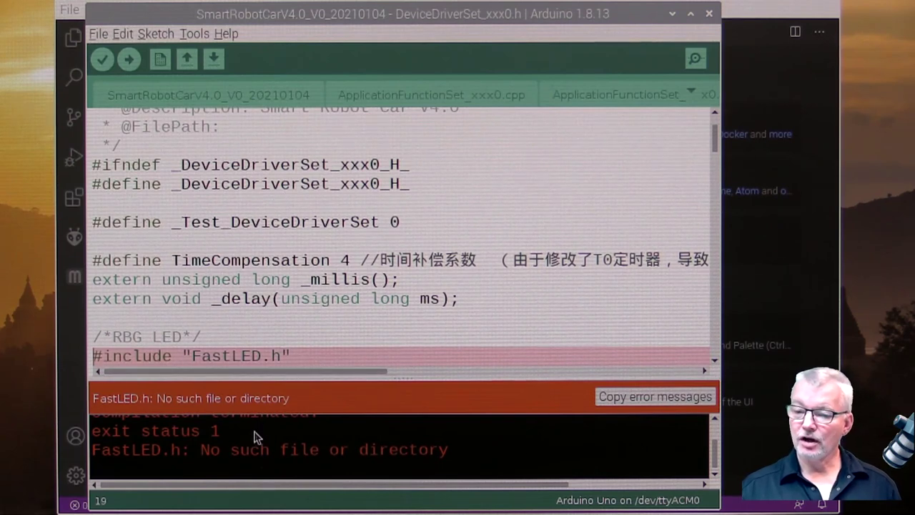
scroll(255, 437, up, 2)
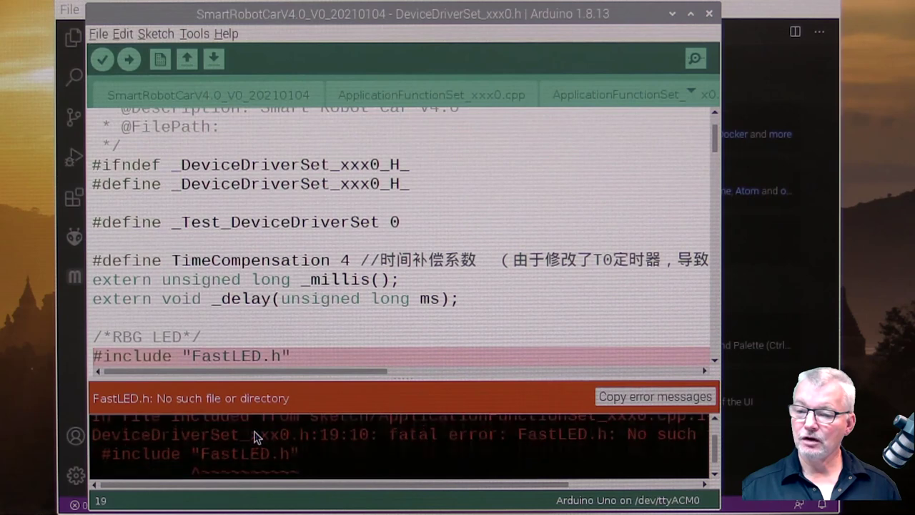
scroll(255, 436, down, 2)
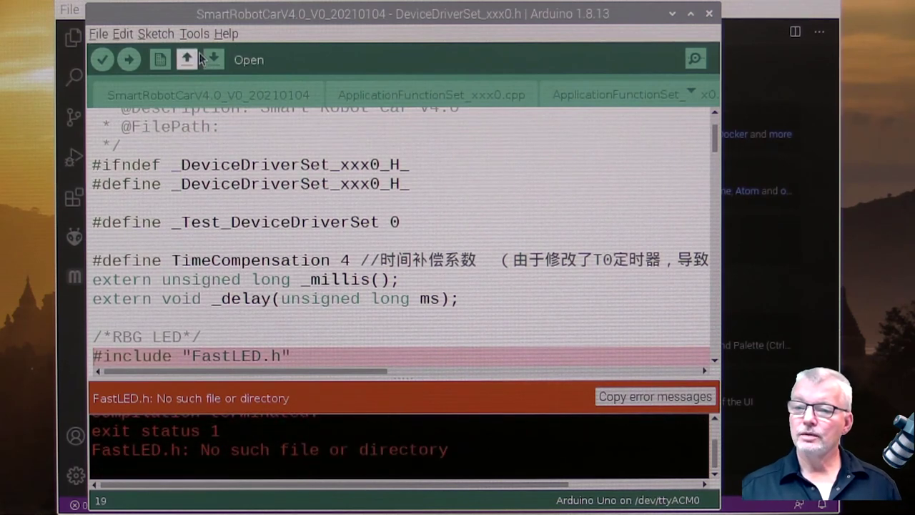
Find the FastLED library in the Library Manager with the search "fastled", install version 3.4.0 and close the manager.
click(163, 34)
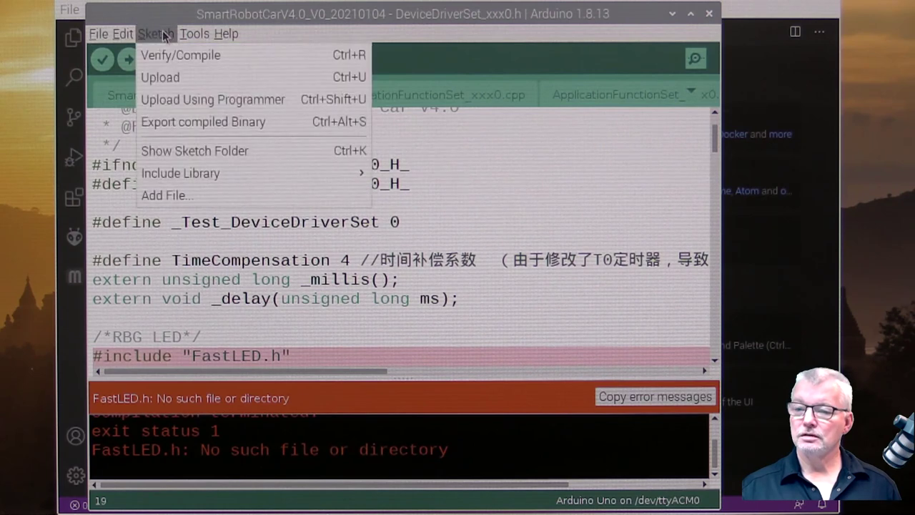
mouse_move(329, 175)
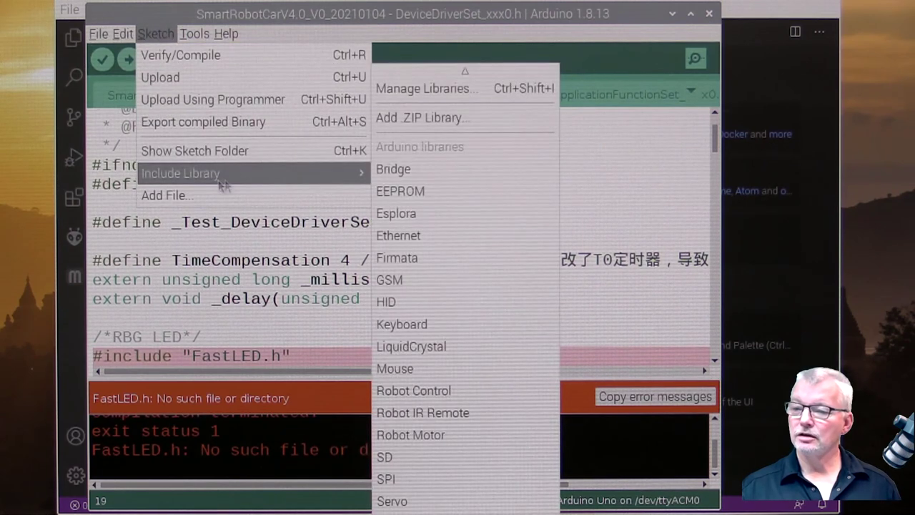
click(393, 93)
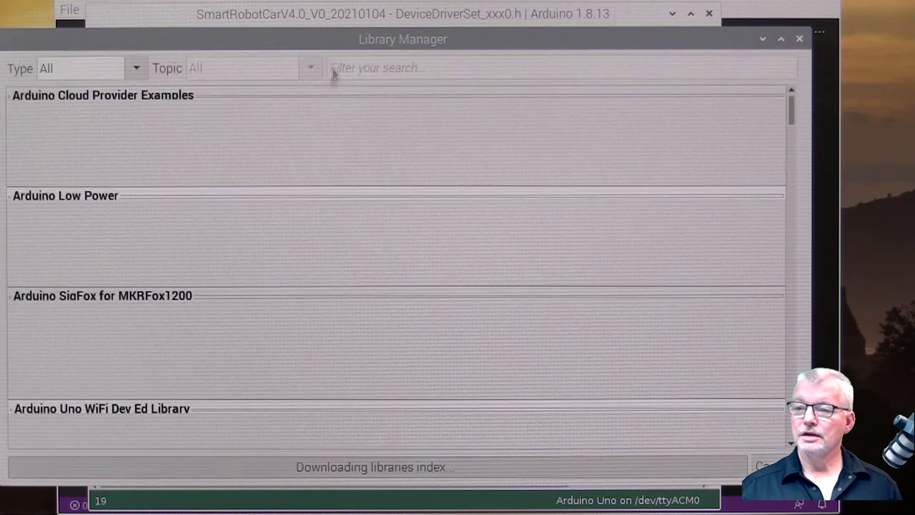
drag(330, 40, 365, 40)
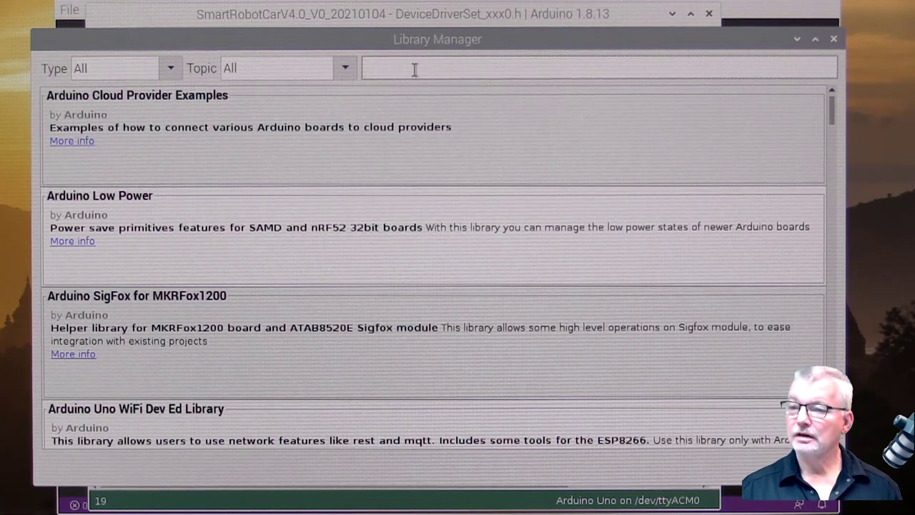
text(fastled)
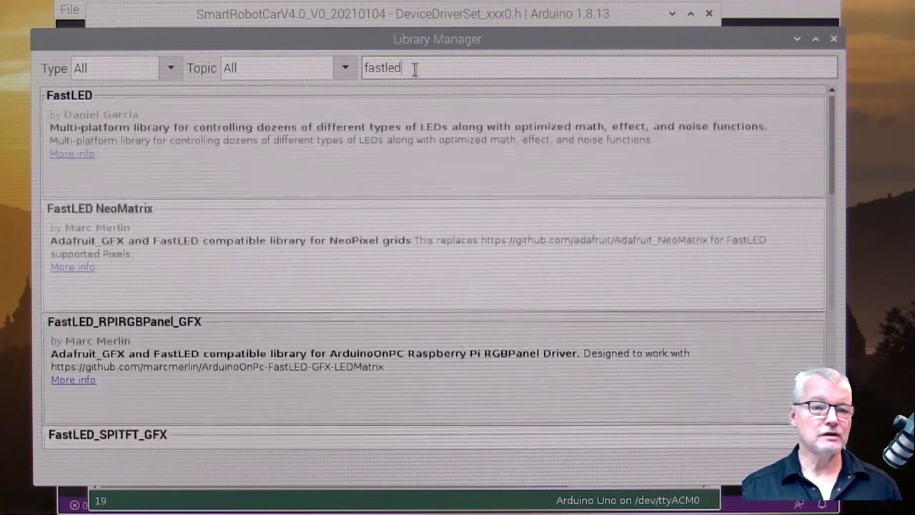
click(790, 178)
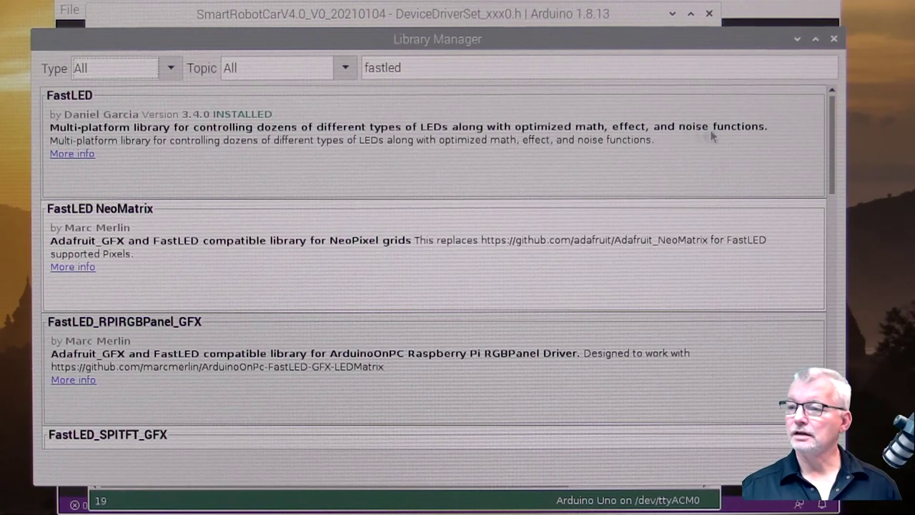
click(833, 39)
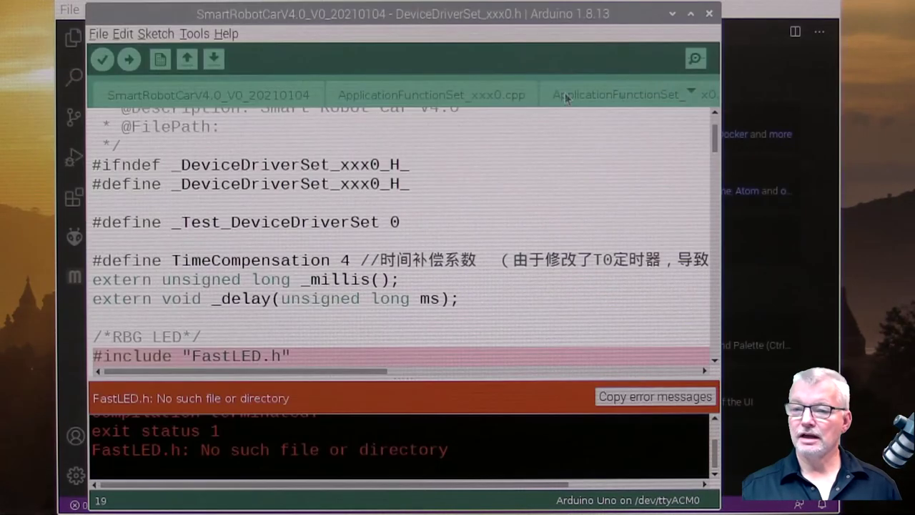
Compile the sketch again and look over the opening lines of DeviceDriverSet_xxx0.h.
click(103, 63)
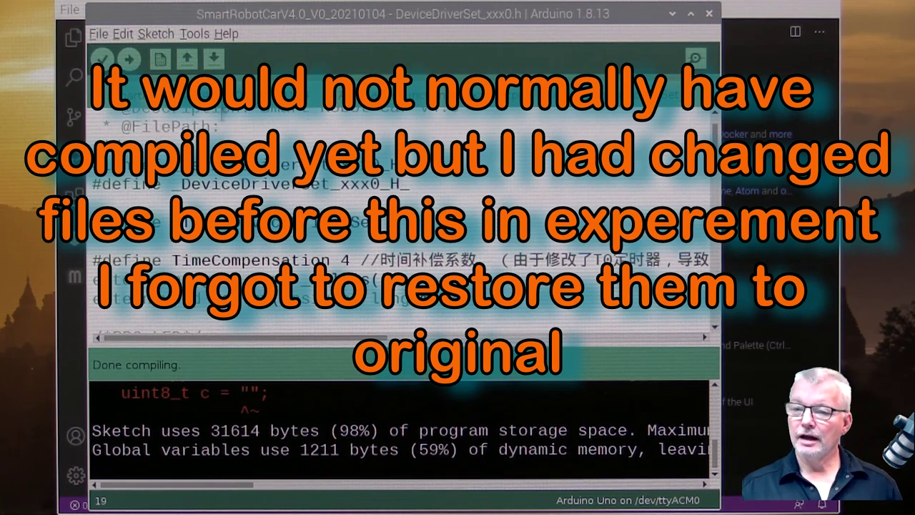
scroll(147, 197, up, 2)
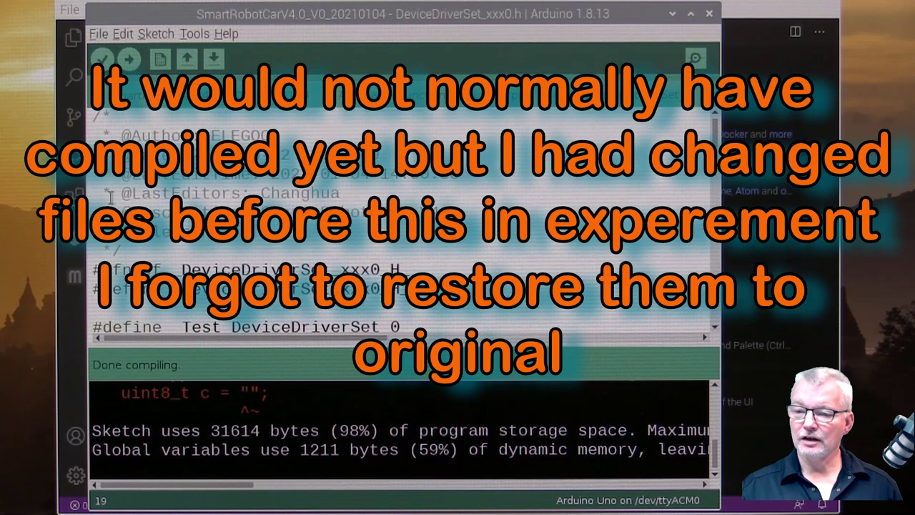
scroll(111, 194, down, 1)
scroll(110, 194, down, 2)
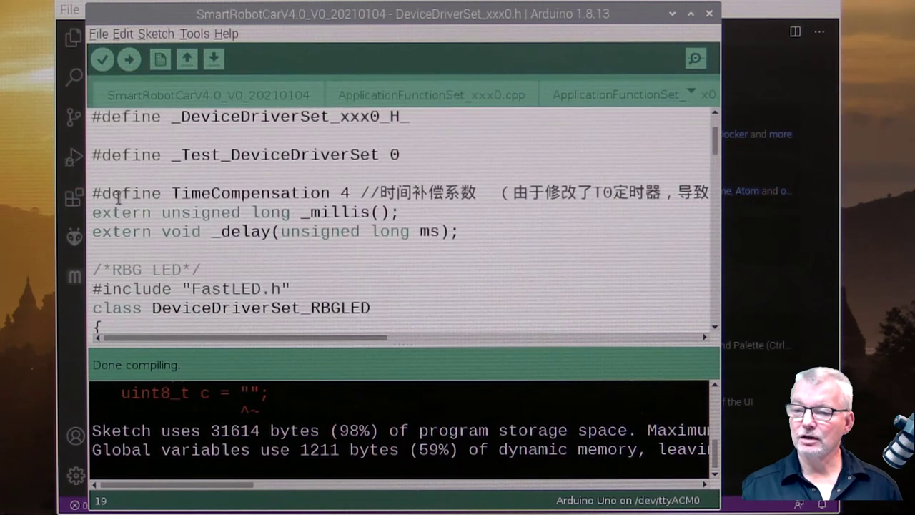
scroll(152, 221, up, 3)
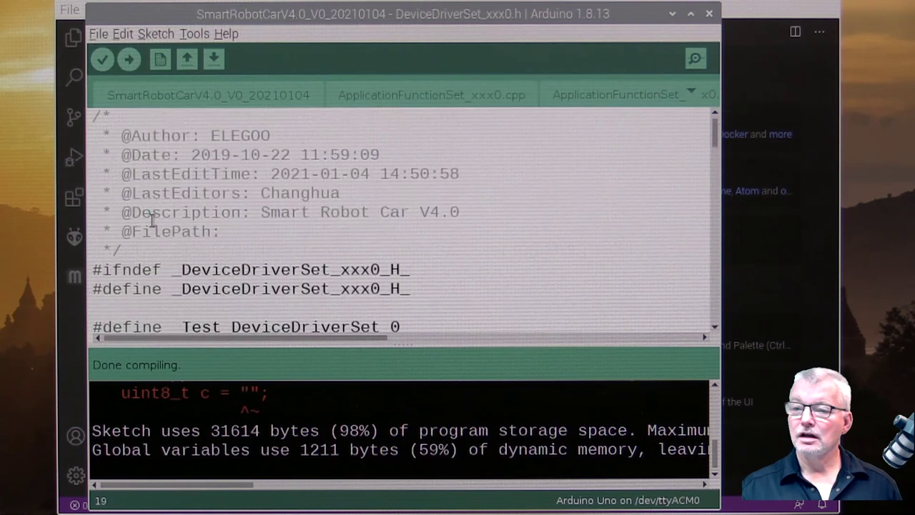
Change the HardwareSerial.h include in ApplicationFunctionSet_xxx0.cpp to <hardwareSerial.h>.
click(364, 98)
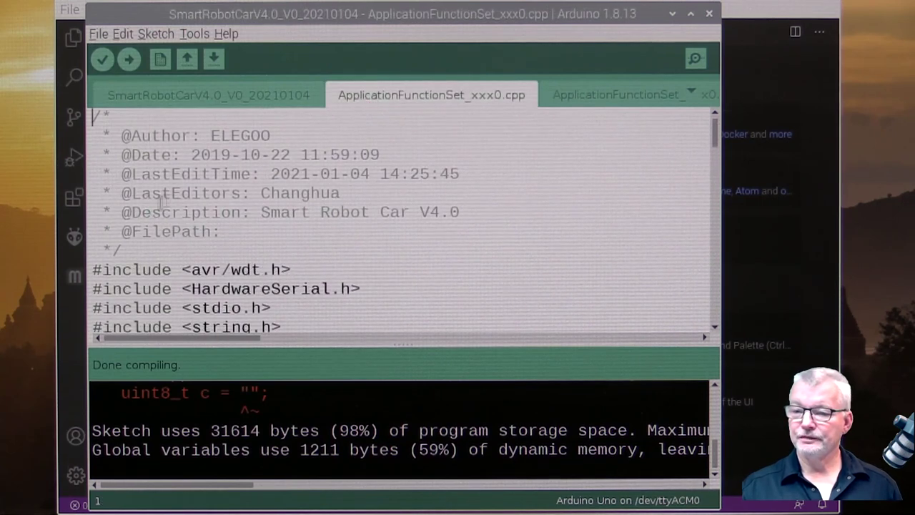
scroll(151, 206, down, 1)
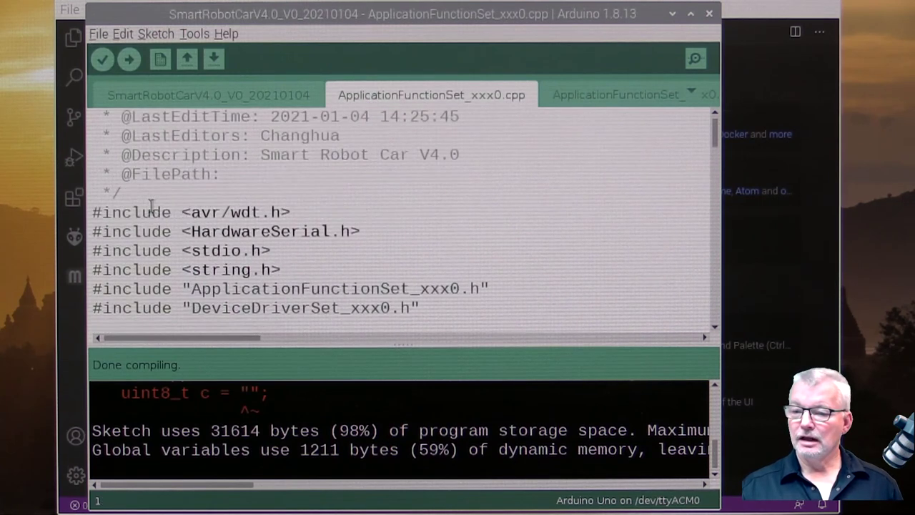
click(193, 231)
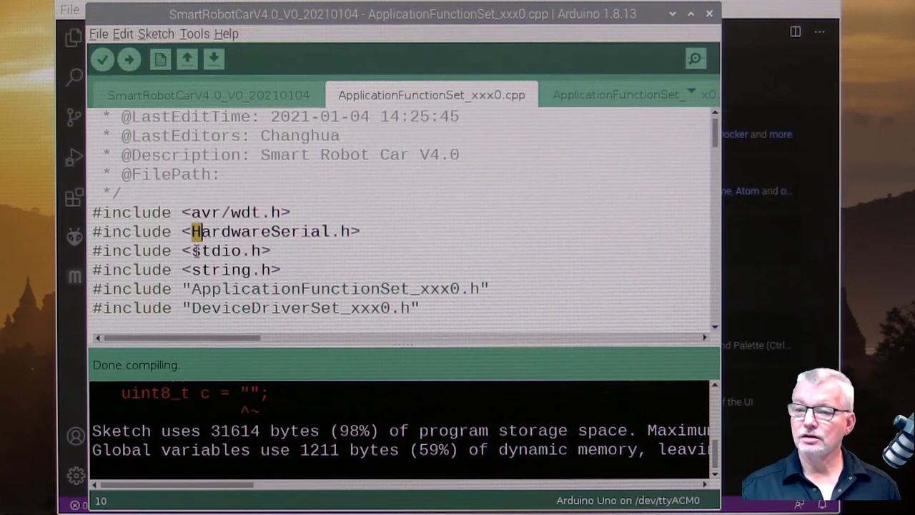
text(h)
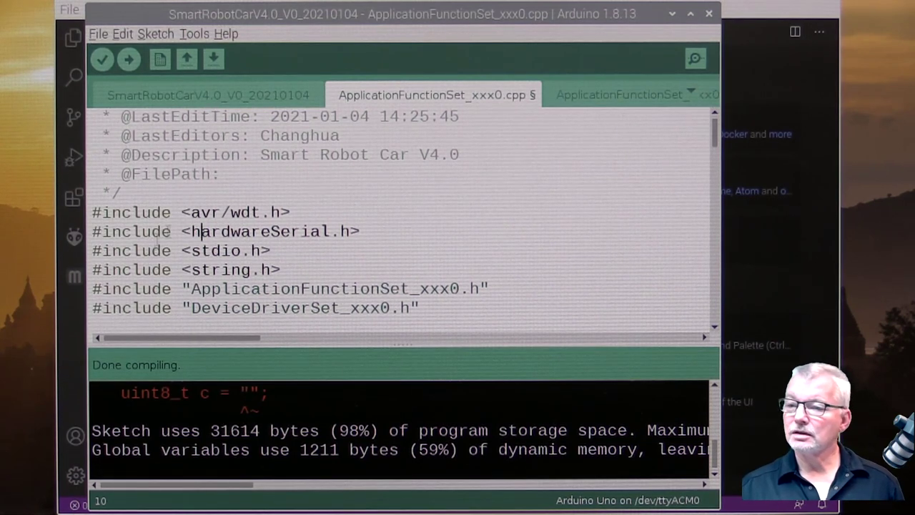
Change the Arduino.h include in ApplicationFunctionSet_xxx0.h to <arduino.h> and compile the sketch to test letter-case sensitivity.
click(621, 99)
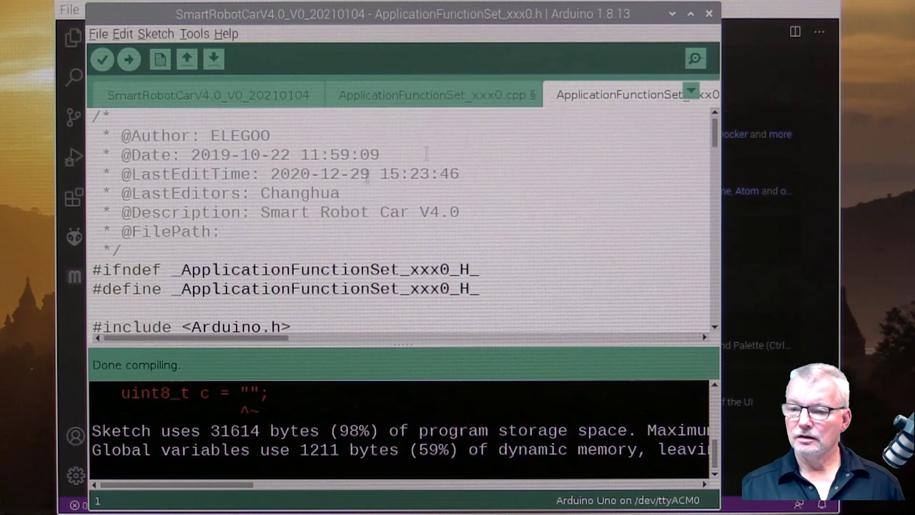
scroll(159, 246, down, 1)
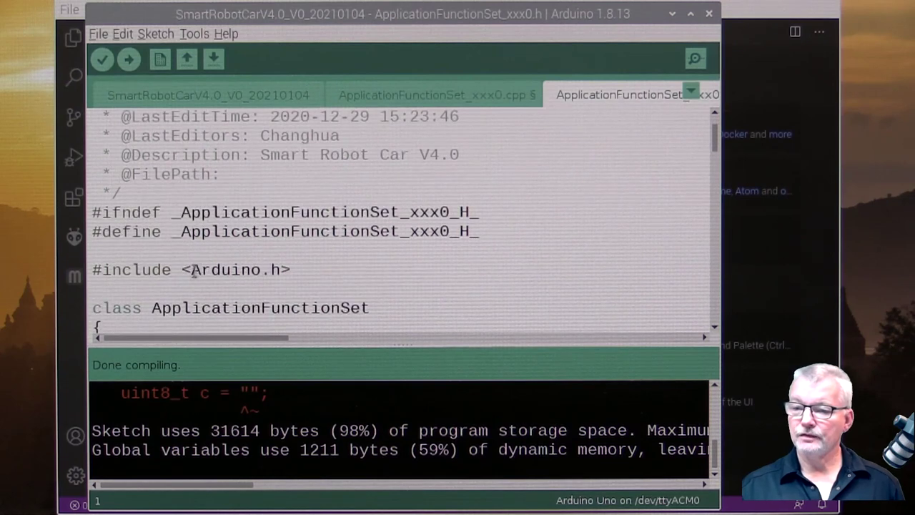
drag(192, 271, 202, 271)
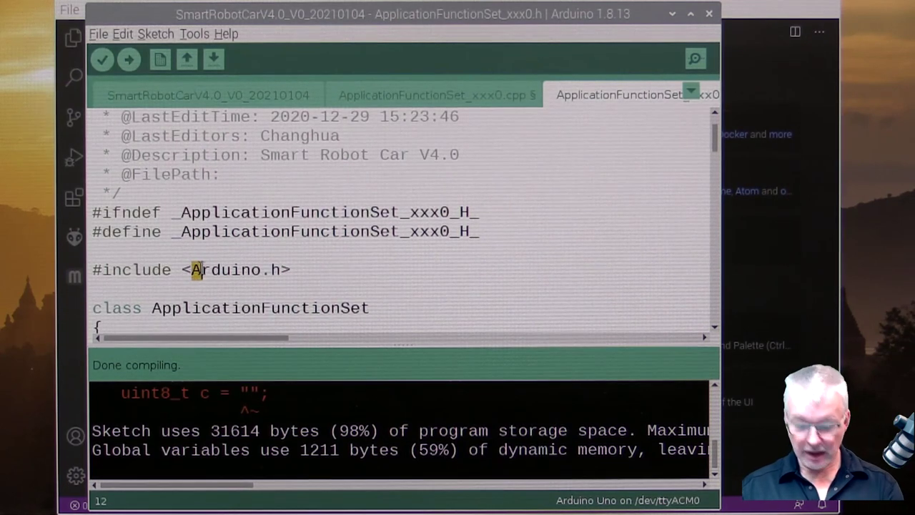
text(a)
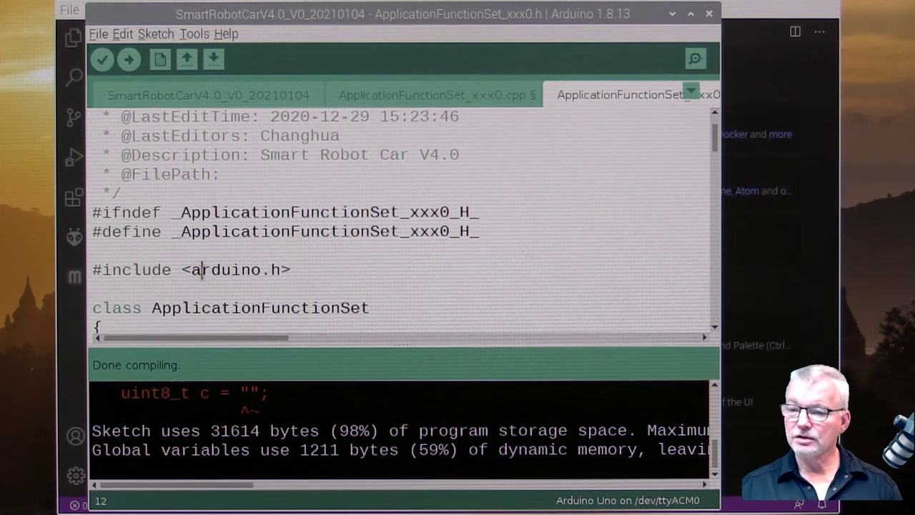
click(101, 58)
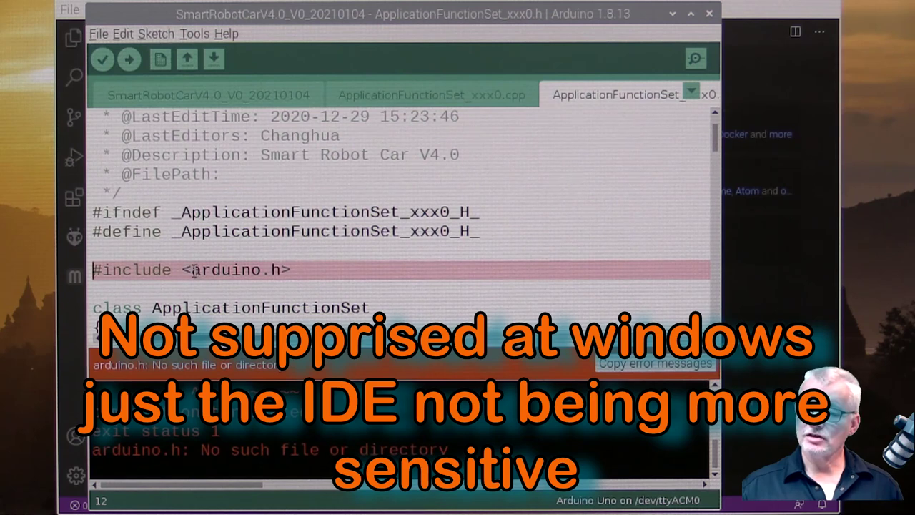
Restore the capital A in the ApplicationFunctionSet_xxx0.h include so that it reads <Arduino.h>.
drag(192, 271, 202, 273)
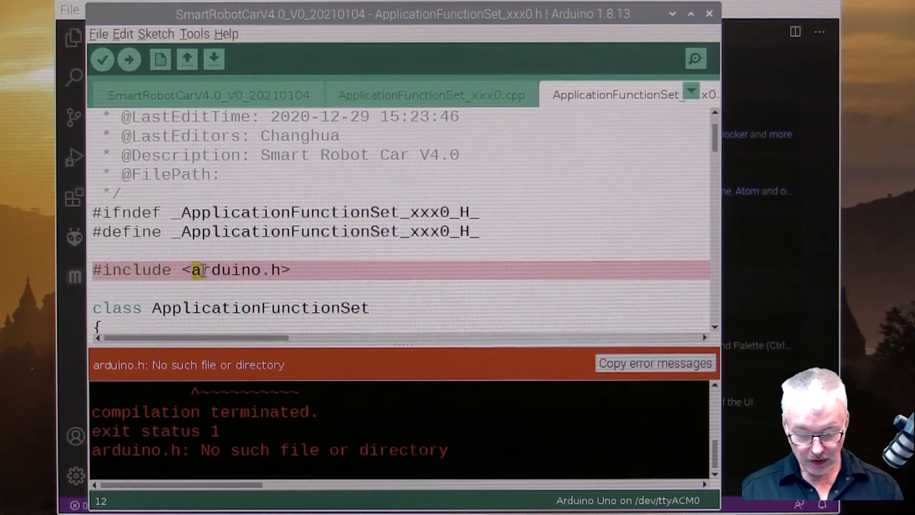
text(A)
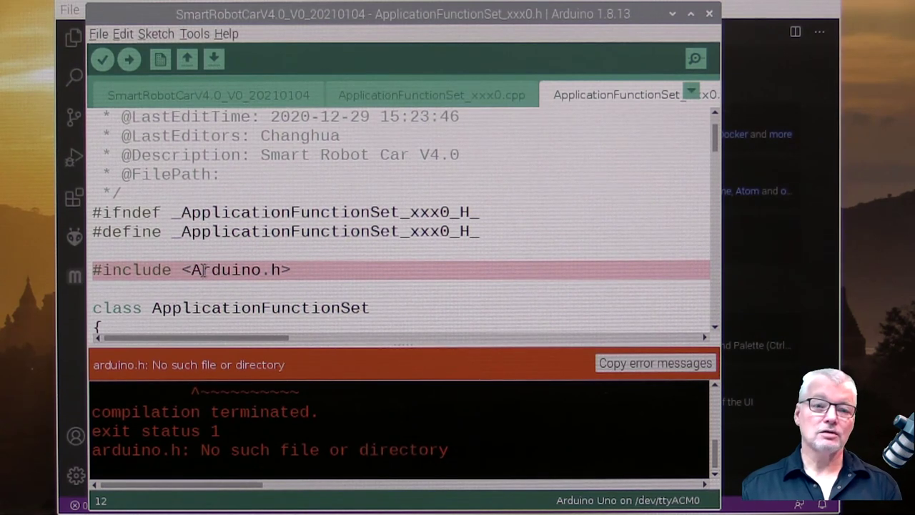
click(202, 270)
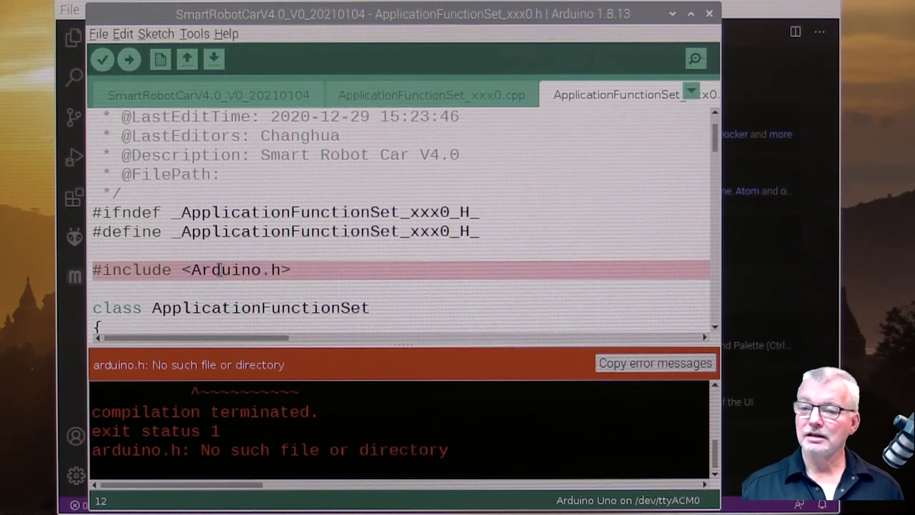
Restore the capital H in the ApplicationFunctionSet_xxx0.cpp include so that it reads <HardwareSerial.h>.
click(386, 100)
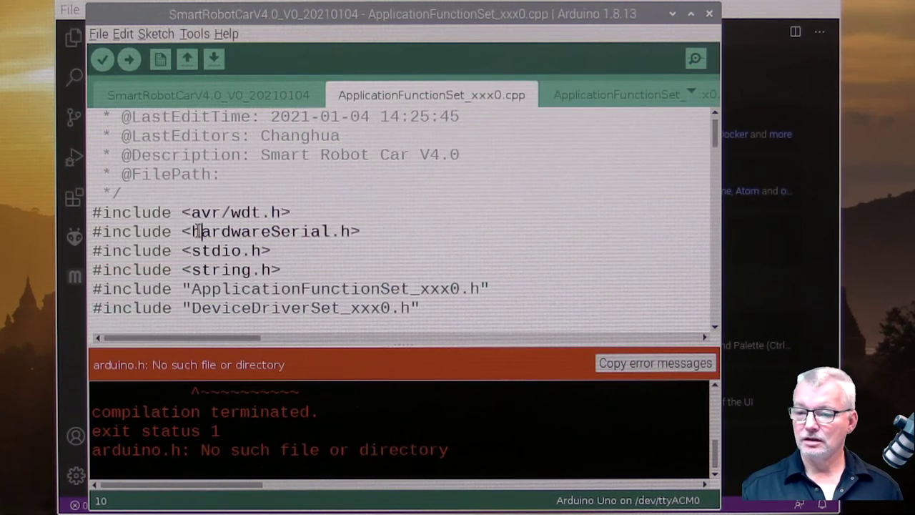
click(201, 231)
key(BackSpace)
text(H)
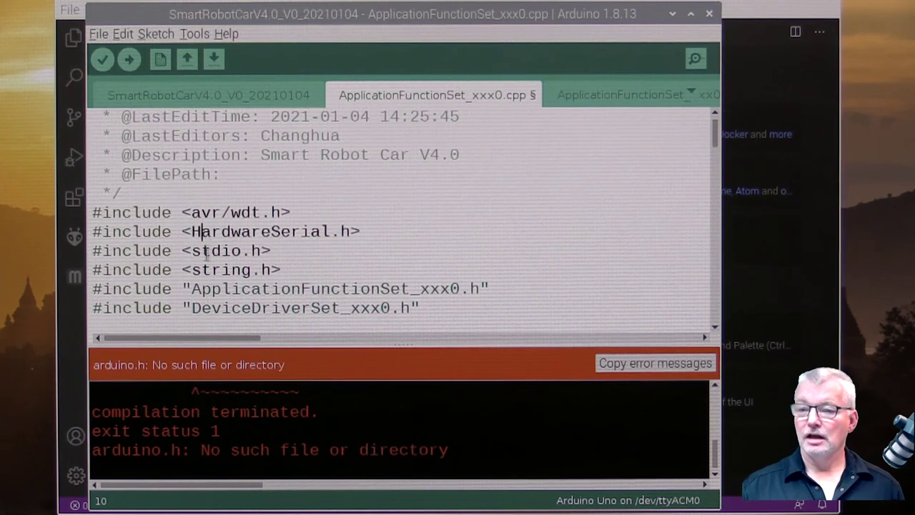
Compile the sketch with the restored includes and review the compiler output, including its warnings.
click(103, 59)
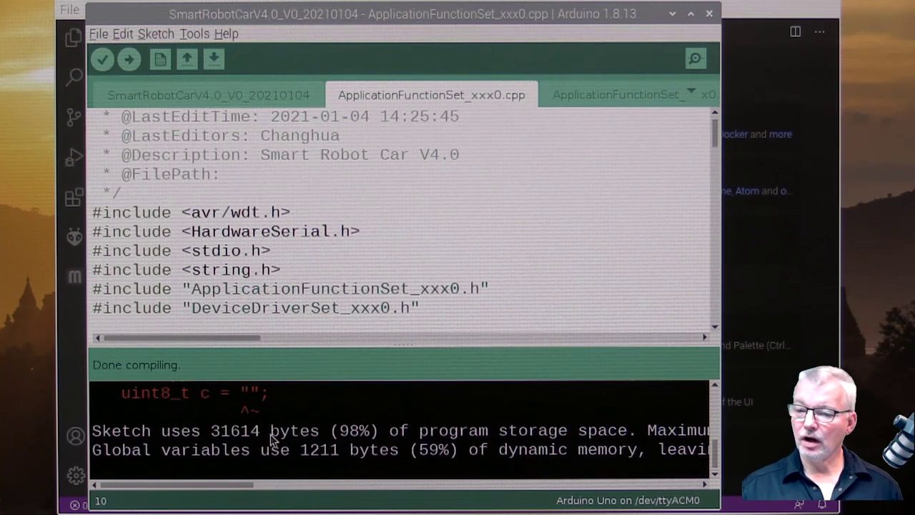
scroll(214, 413, up, 1)
scroll(214, 413, down, 1)
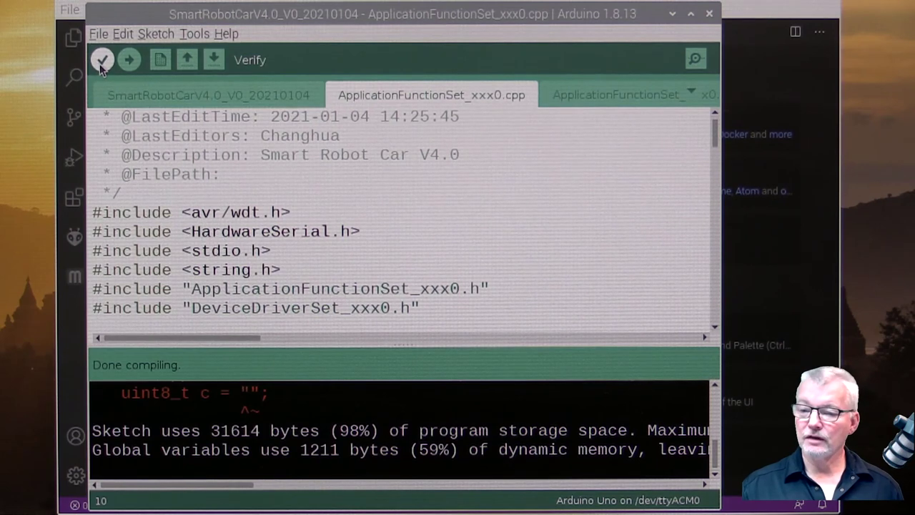
scroll(199, 468, up, 3)
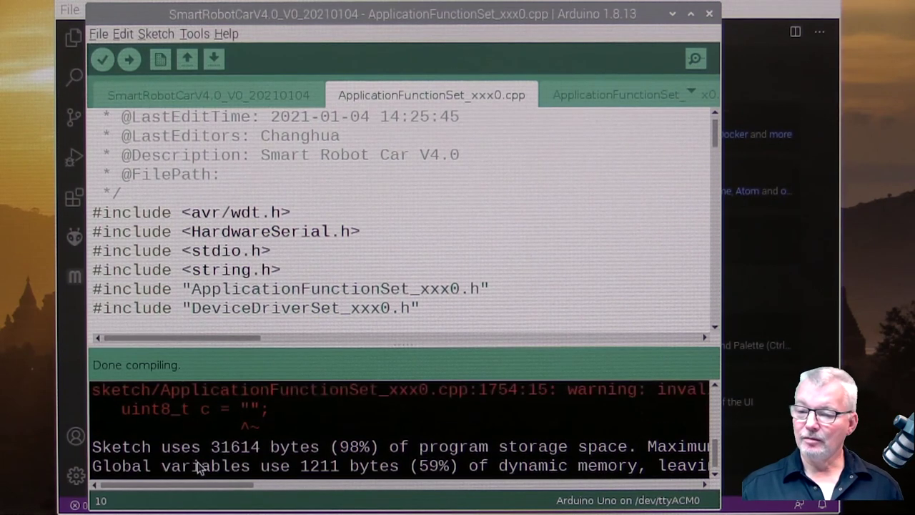
scroll(199, 468, up, 3)
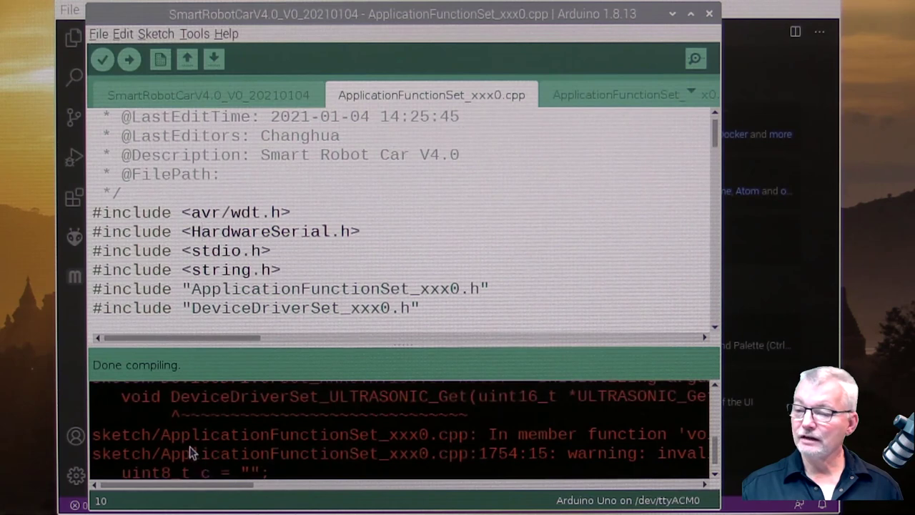
Examine the compiler warnings about ApplicationFunctionSet_xxx0.cpp and DeviceDriverSet_xxx0.h, including the long lines, and compile the sketch again.
scroll(189, 447, up, 1)
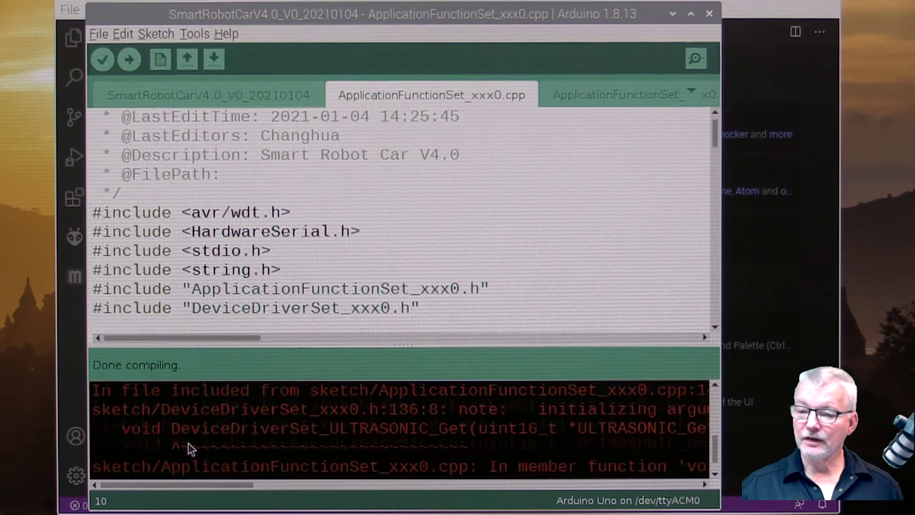
scroll(188, 443, up, 1)
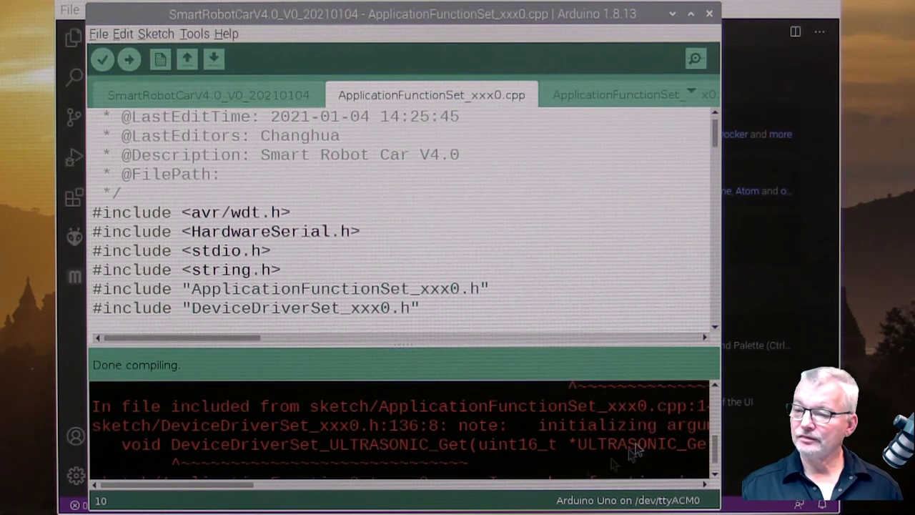
drag(218, 486, 259, 486)
scroll(263, 444, down, 1)
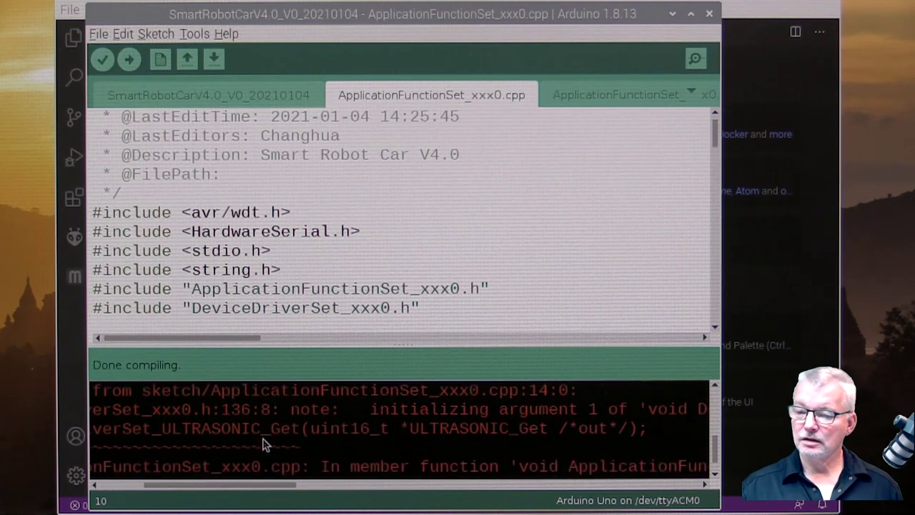
scroll(263, 445, down, 1)
drag(239, 490, 257, 490)
drag(291, 486, 152, 480)
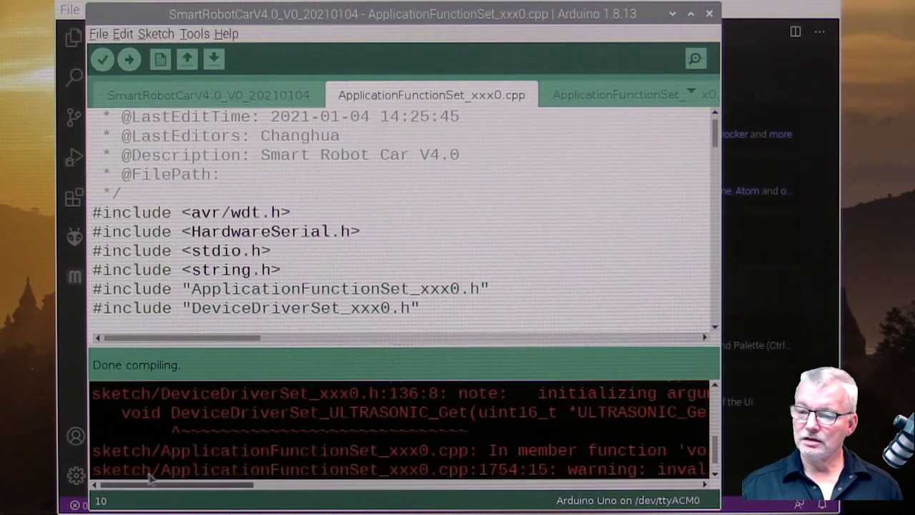
scroll(141, 471, up, 5)
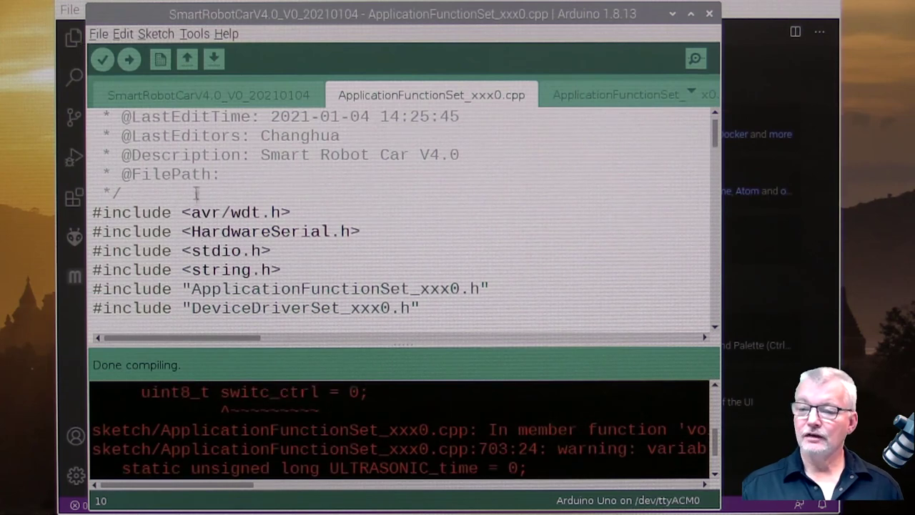
click(102, 60)
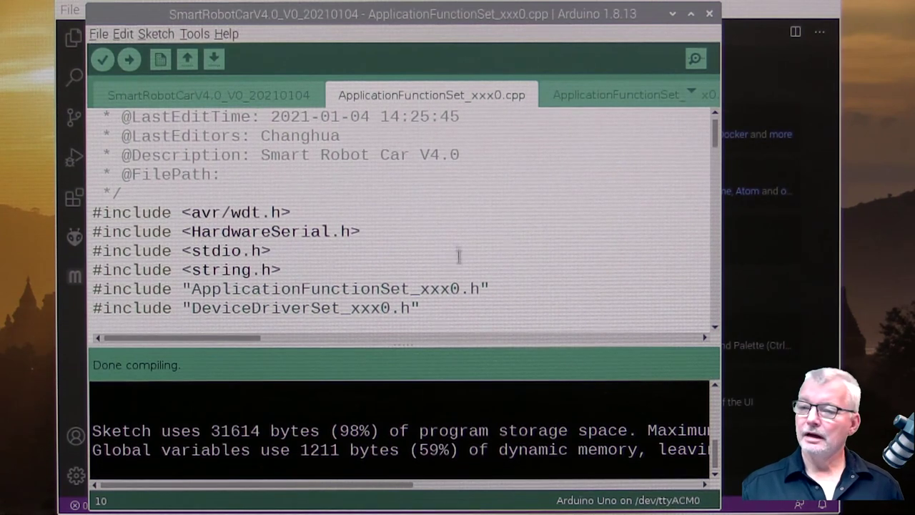
Close the Arduino IDE and open the PlatformIO quick access view in Visual Studio Code.
click(710, 15)
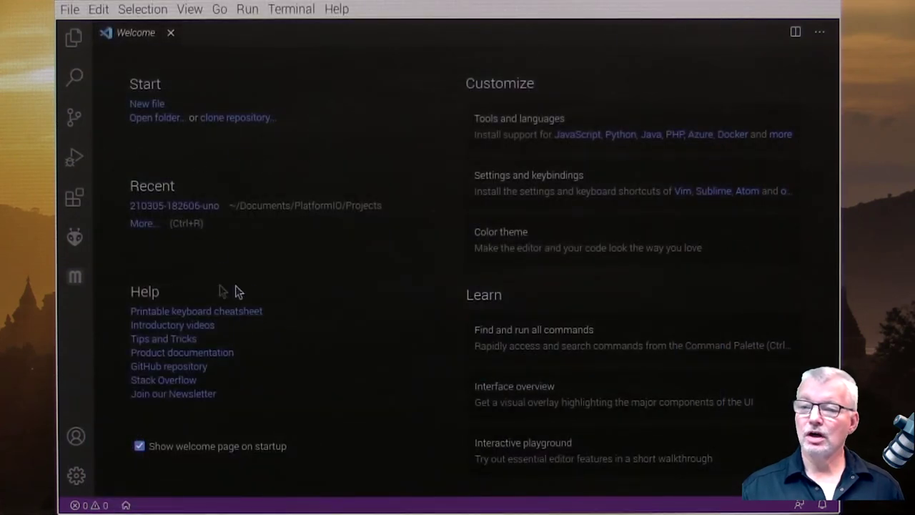
click(74, 237)
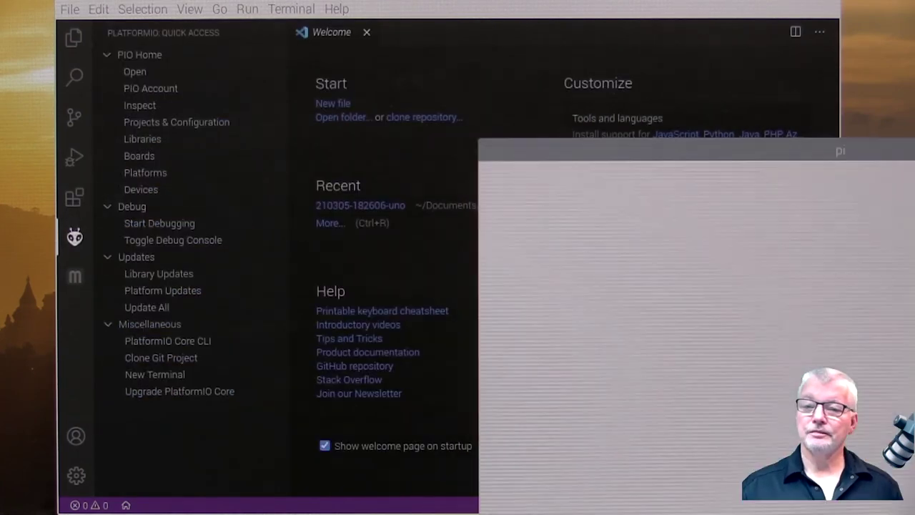
In the file manager, move the ELEGOO Smart Robot Car Kit V4.0 2021.01.05 folder from the Arduino folder to the trash.
drag(641, 150, 427, 1)
double_click(543, 137)
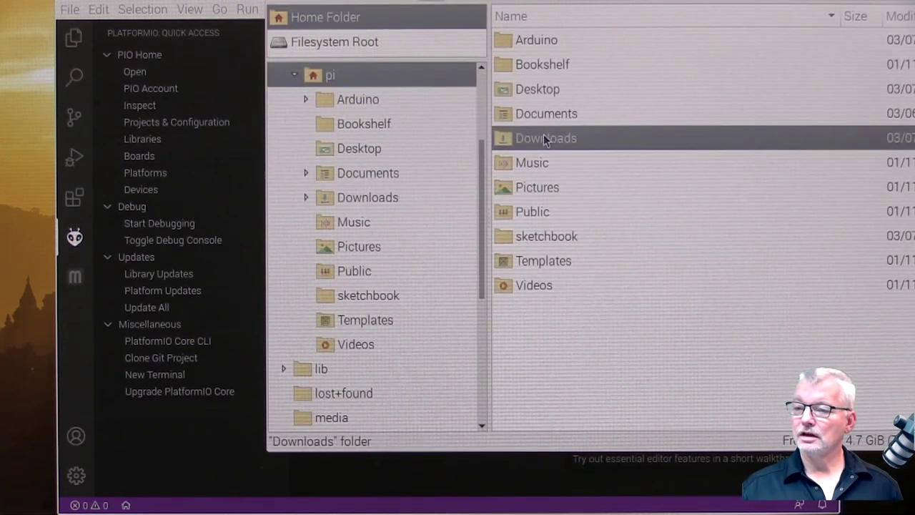
click(682, 98)
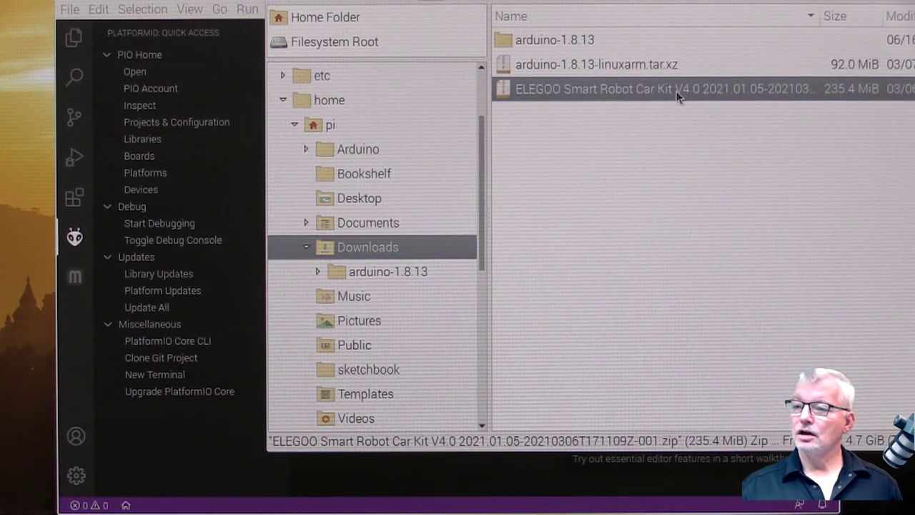
key(alt+Up)
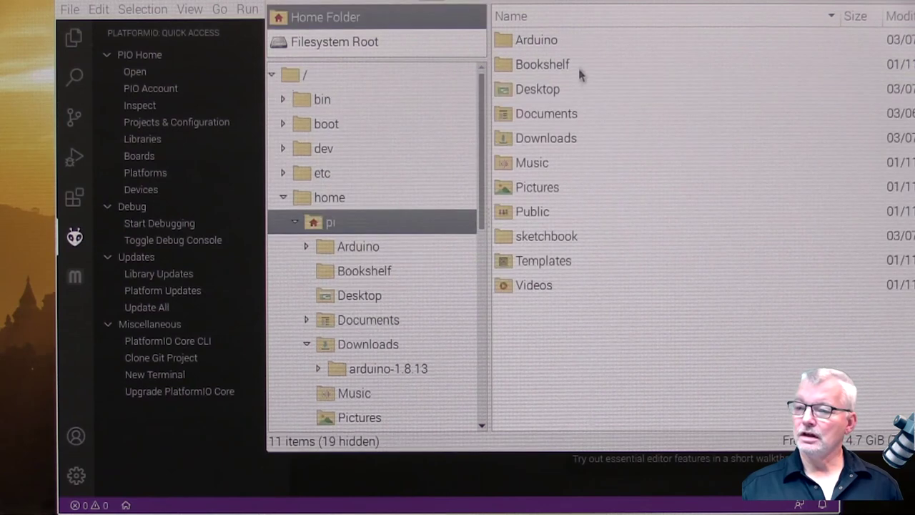
double_click(542, 44)
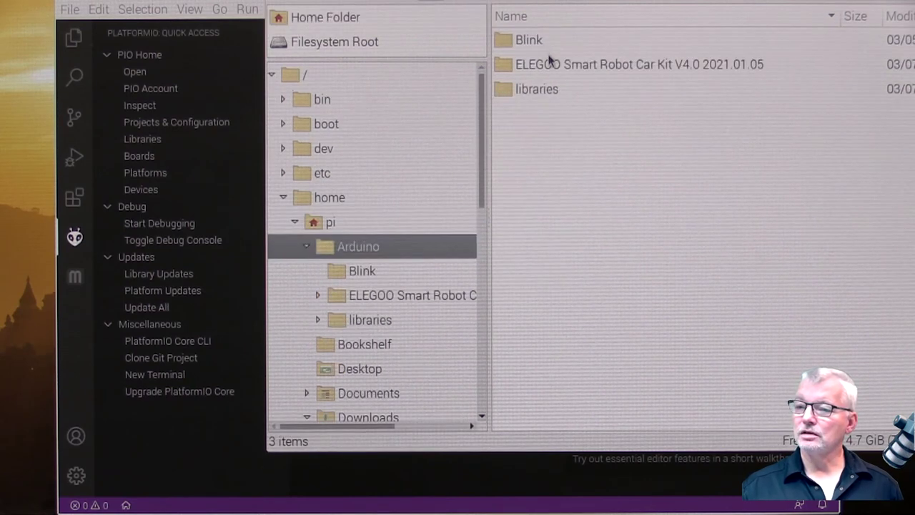
right_click(552, 66)
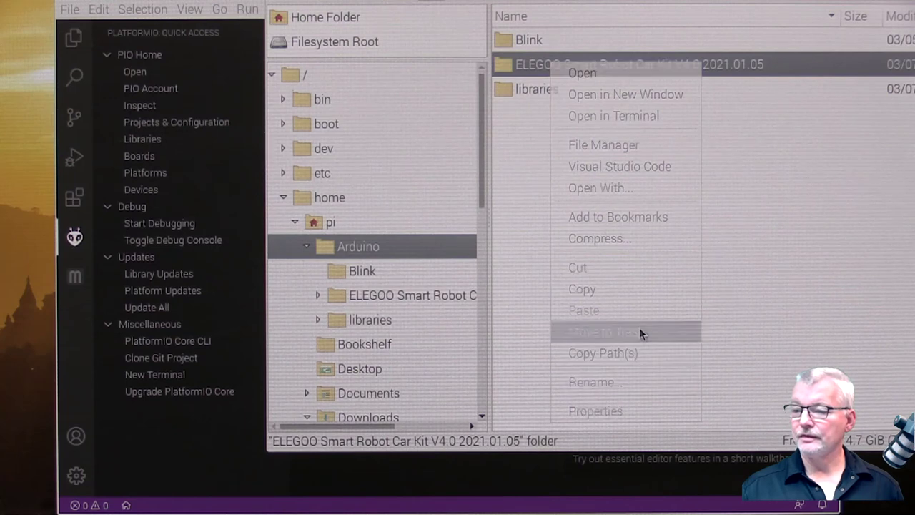
click(616, 331)
click(728, 259)
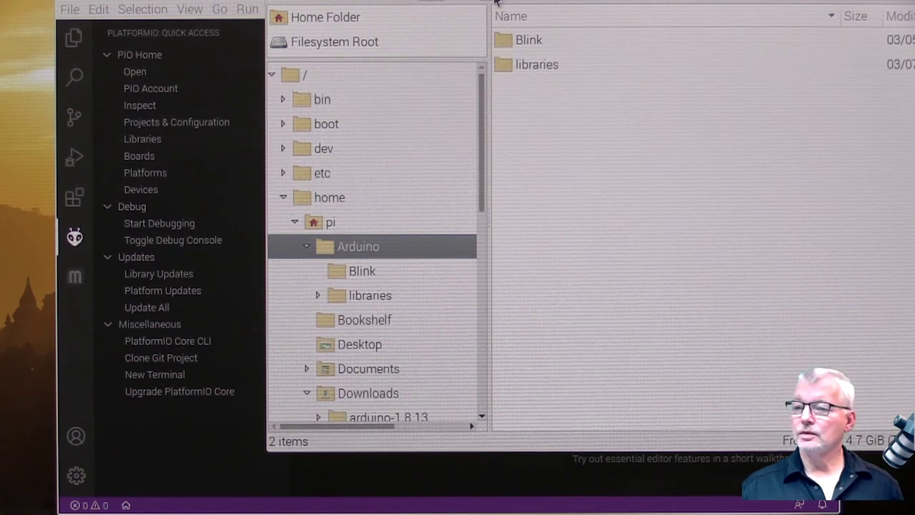
Extract all files of the downloaded ELEGOO Smart Robot Car Kit V4.0 zip to /home/pi/Arduino and close the archiver and file manager.
click(496, 3)
click(497, 3)
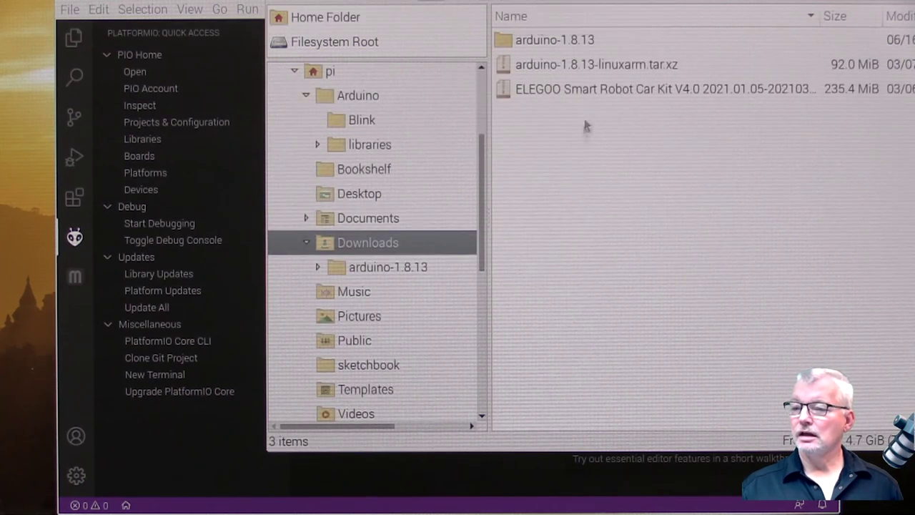
double_click(585, 90)
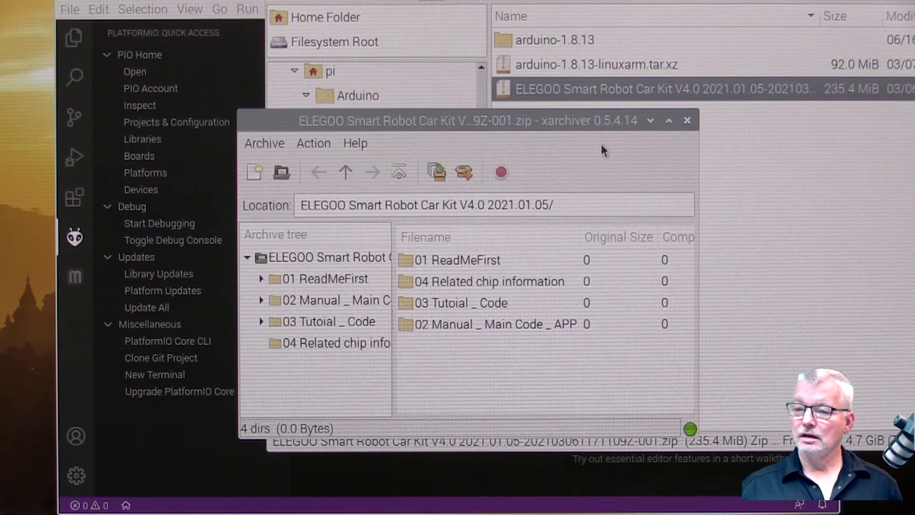
click(464, 172)
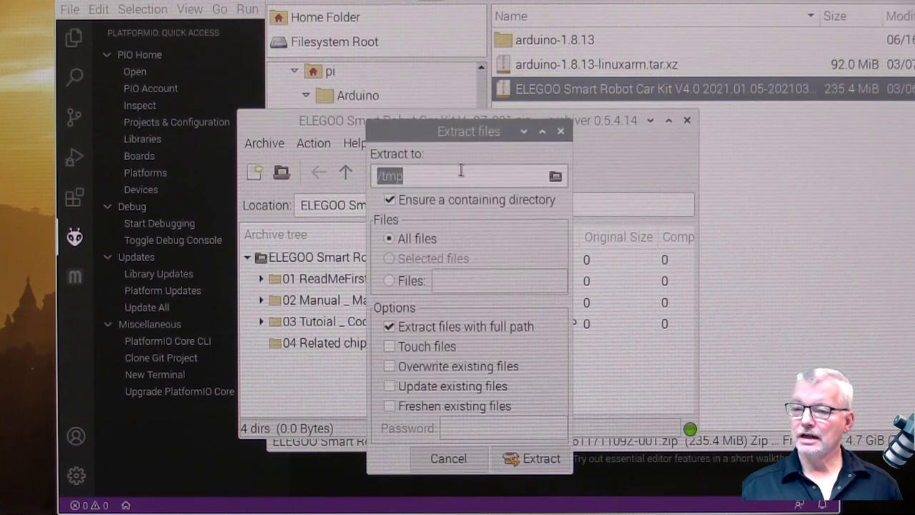
click(557, 177)
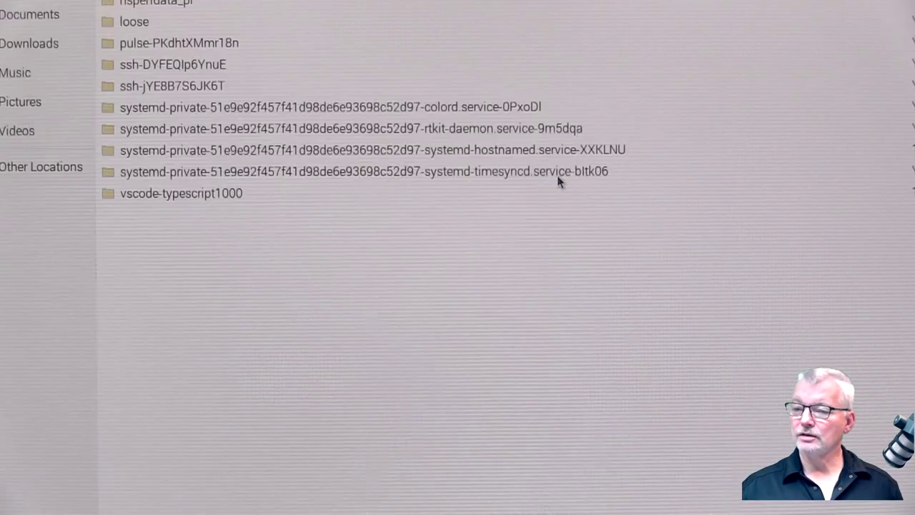
click(42, 19)
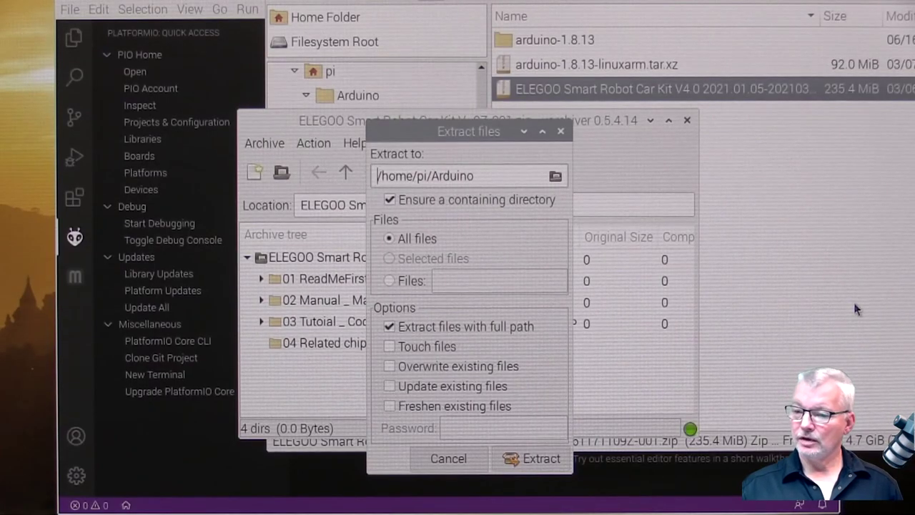
click(543, 461)
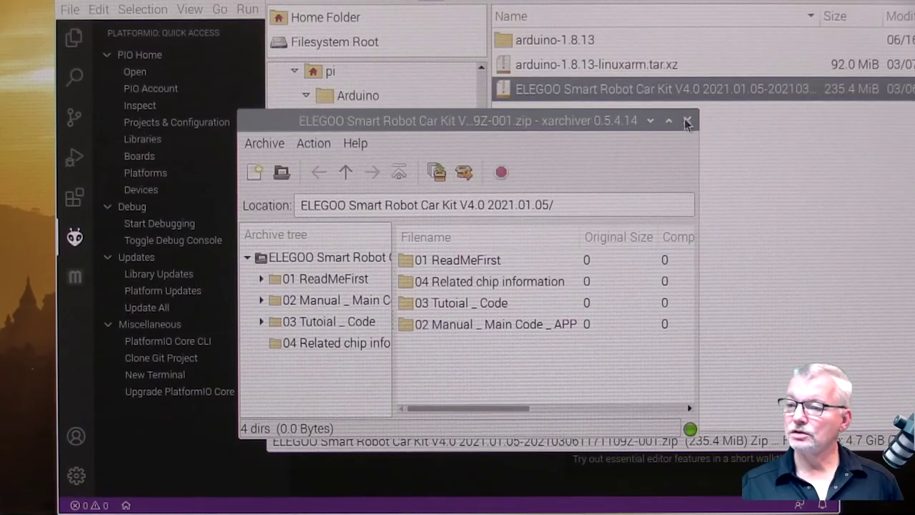
click(686, 121)
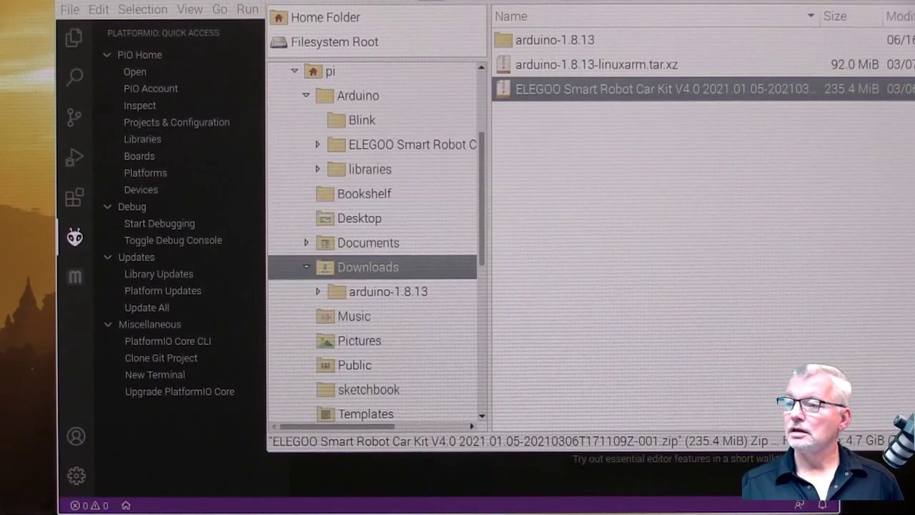
key(alt+F4)
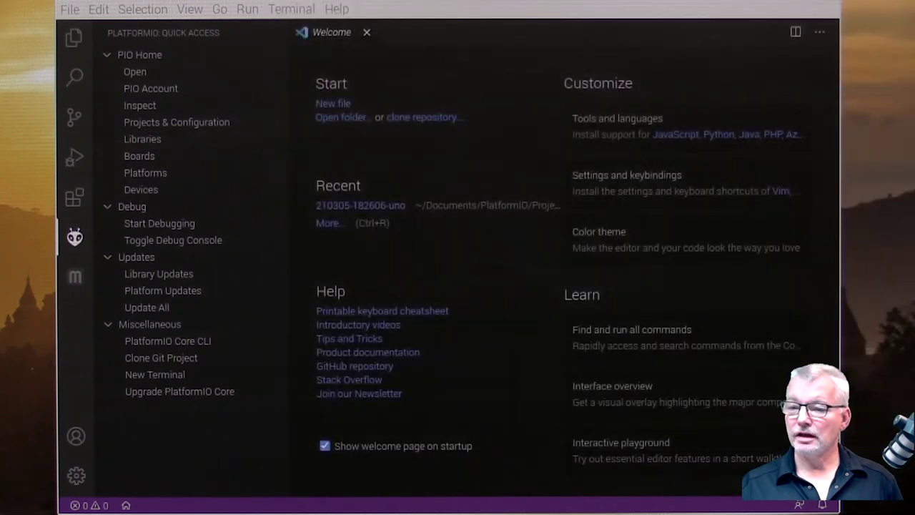
Start importing an Arduino project from PlatformIO Home and select Arduino Uno as the board.
click(153, 75)
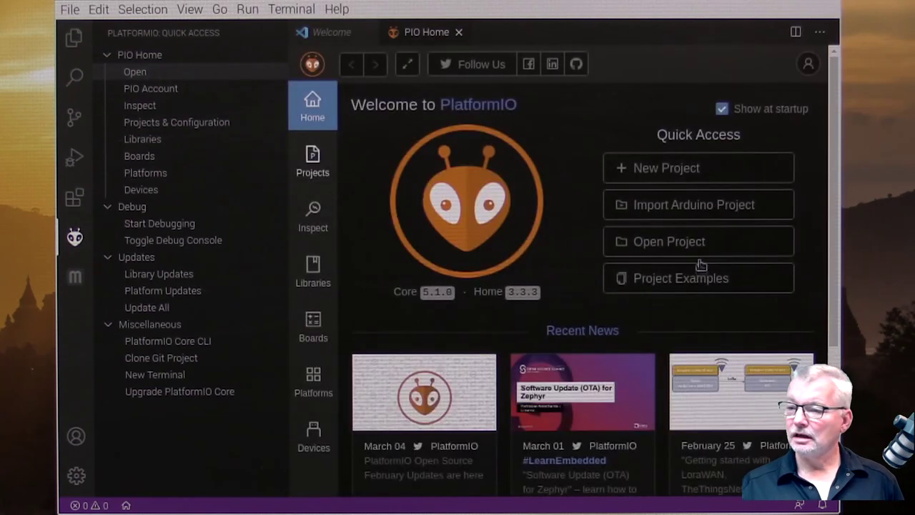
click(705, 212)
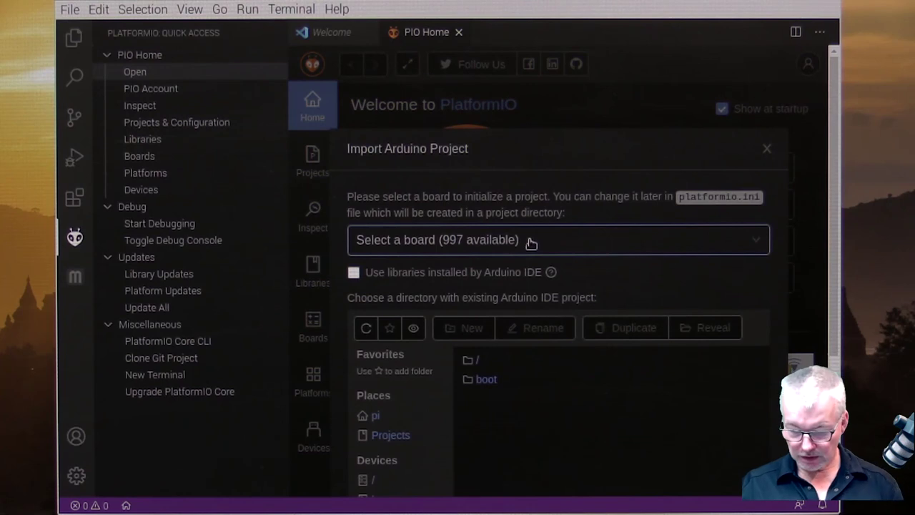
click(529, 239)
text(uno)
click(413, 299)
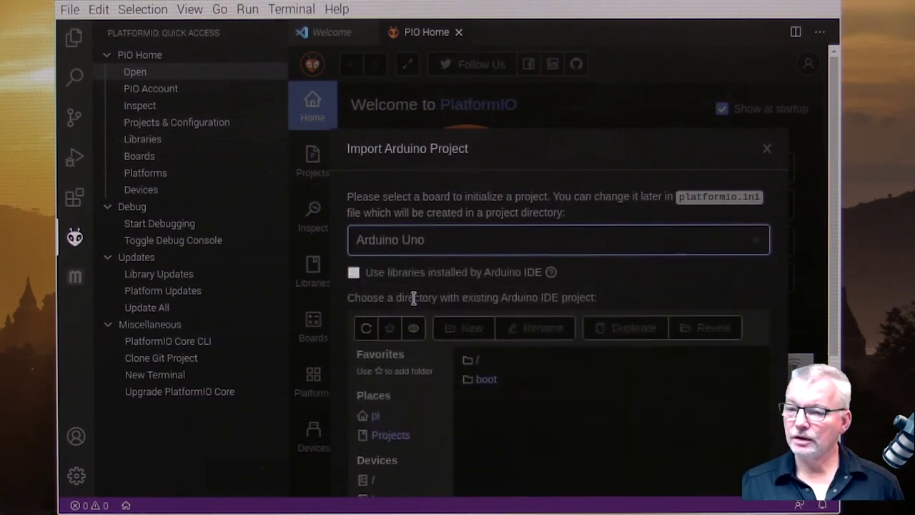
Choose the inner SmartRobotCarV4.0_V0_20210104 sketch directory under the ELEGOO kit's 02 Main Program folder and import it.
click(495, 390)
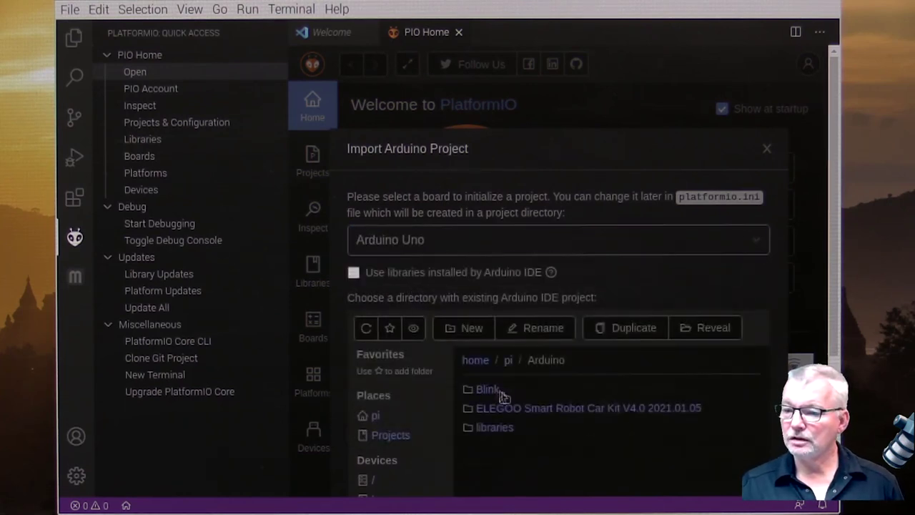
click(506, 409)
click(519, 424)
click(519, 424)
click(519, 425)
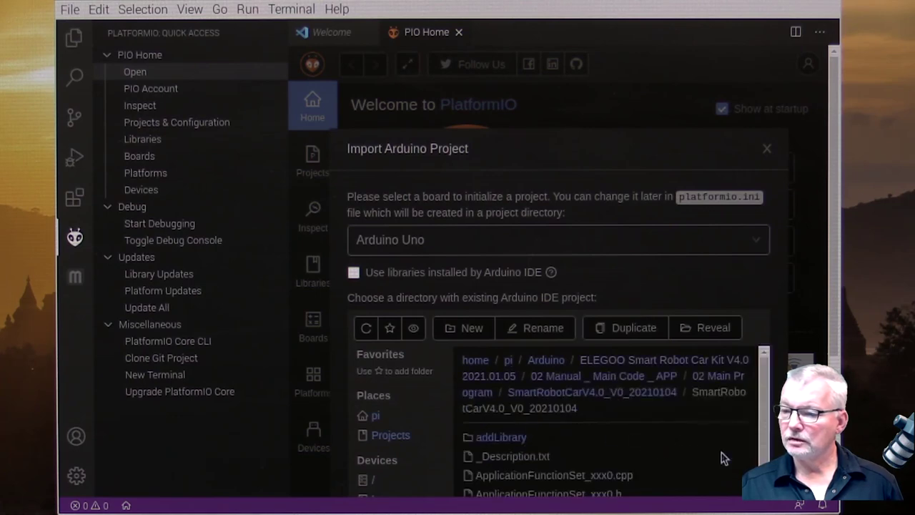
scroll(634, 426, down, 10)
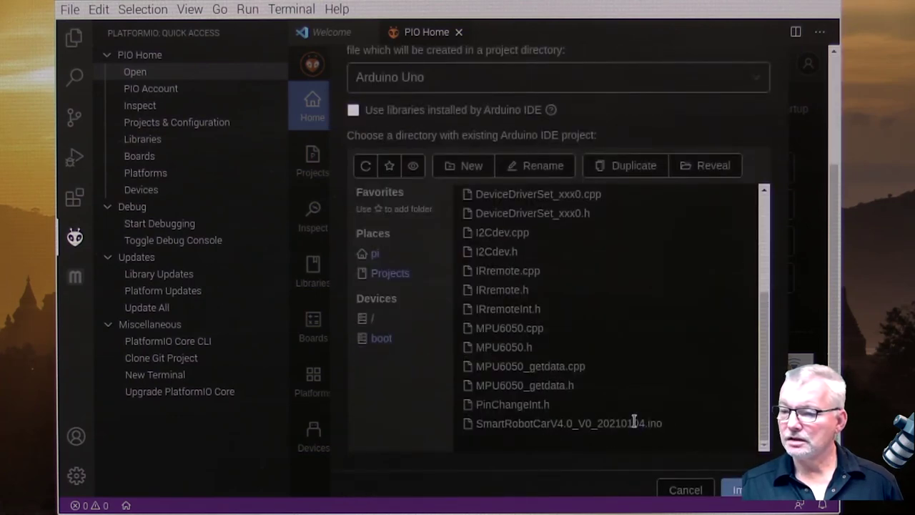
click(736, 490)
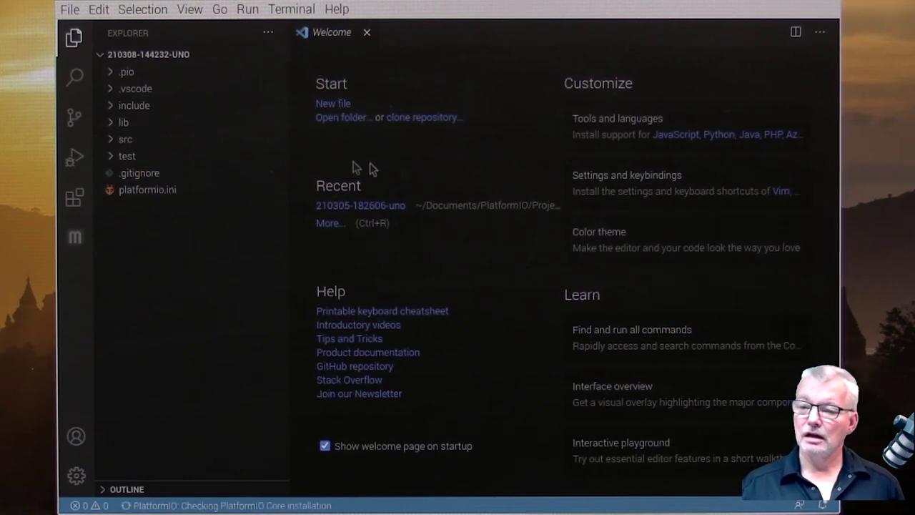
Examine the include lines of ApplicationFunctionSet_xxx0.cpp and ApplicationFunctionSet_xxx0.h in the imported project's src folder.
click(114, 138)
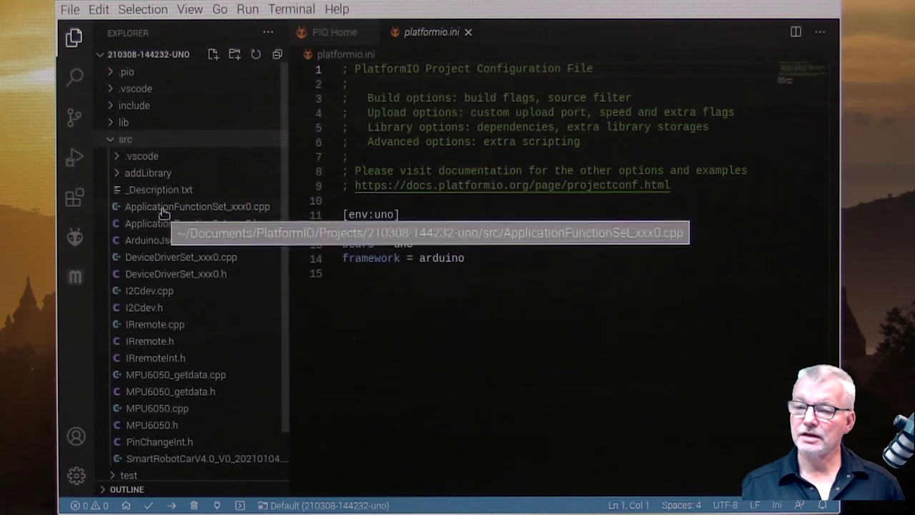
click(164, 211)
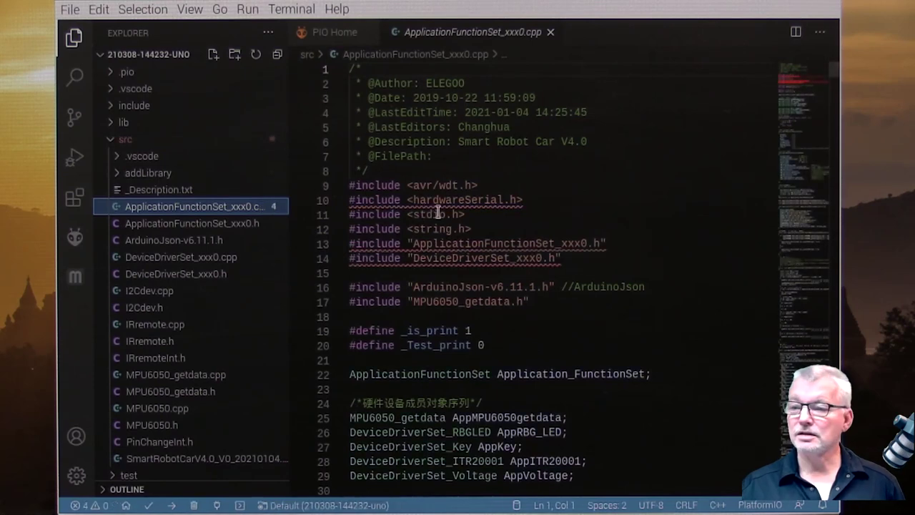
click(230, 223)
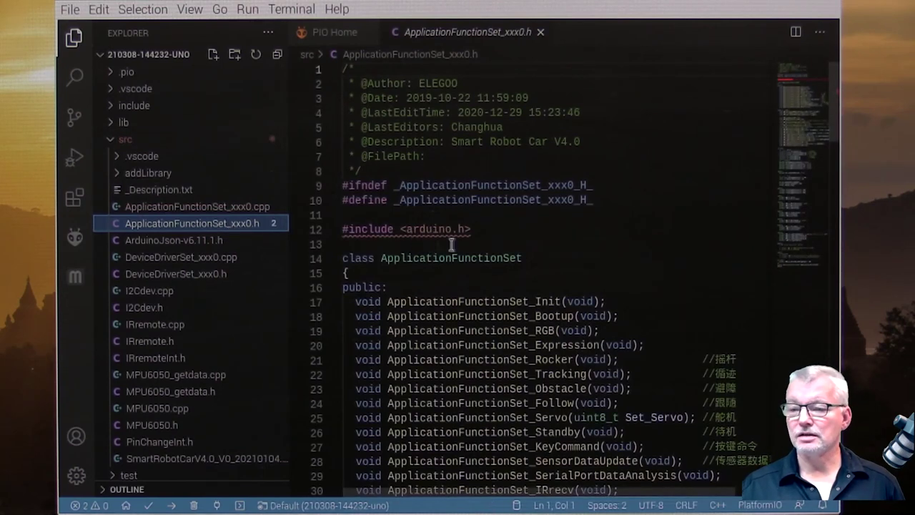
click(218, 208)
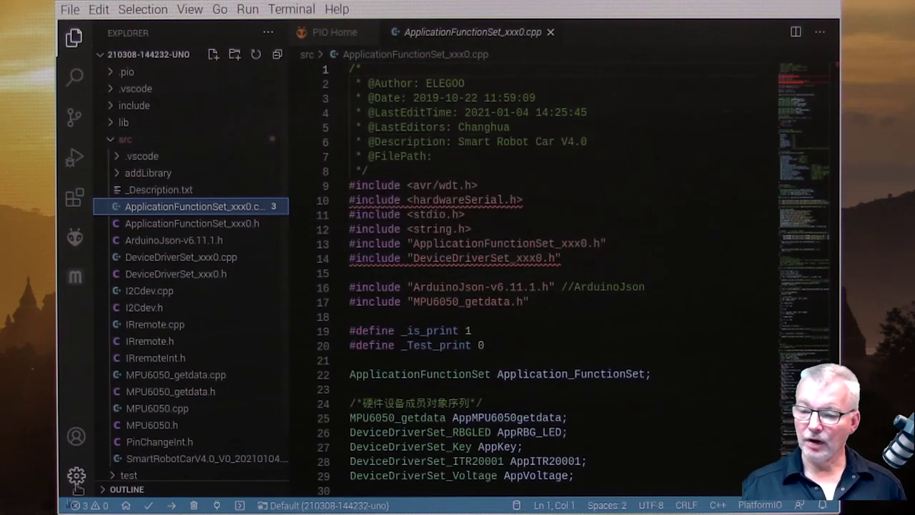
Build the imported Uno project and examine the compile errors for missing header files in the build output.
click(151, 506)
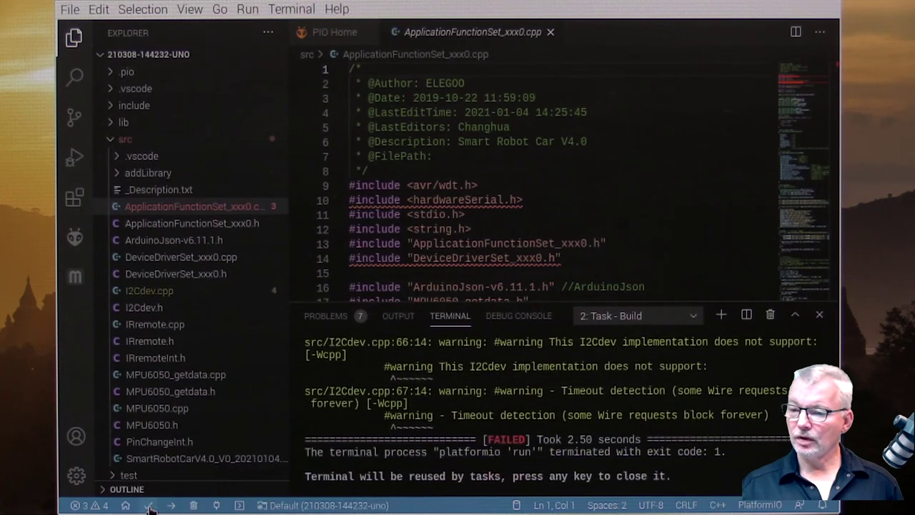
scroll(494, 404, up, 2)
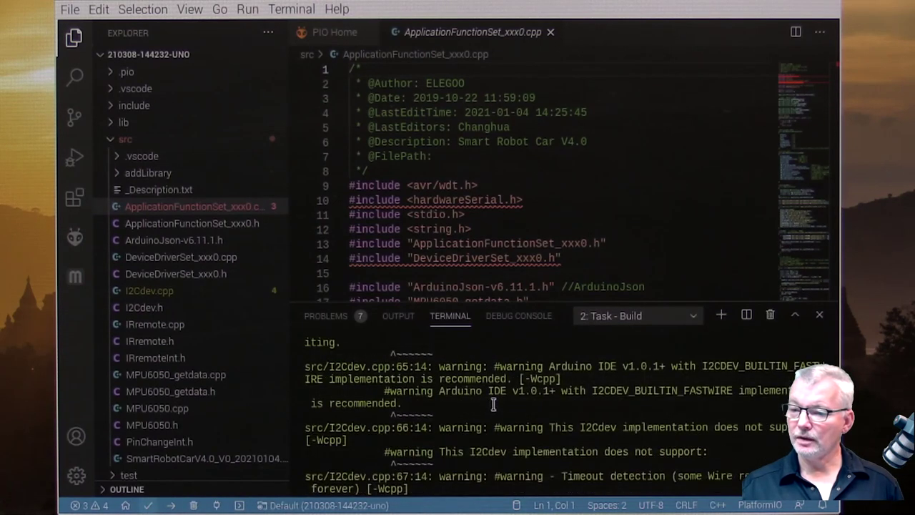
scroll(496, 406, up, 3)
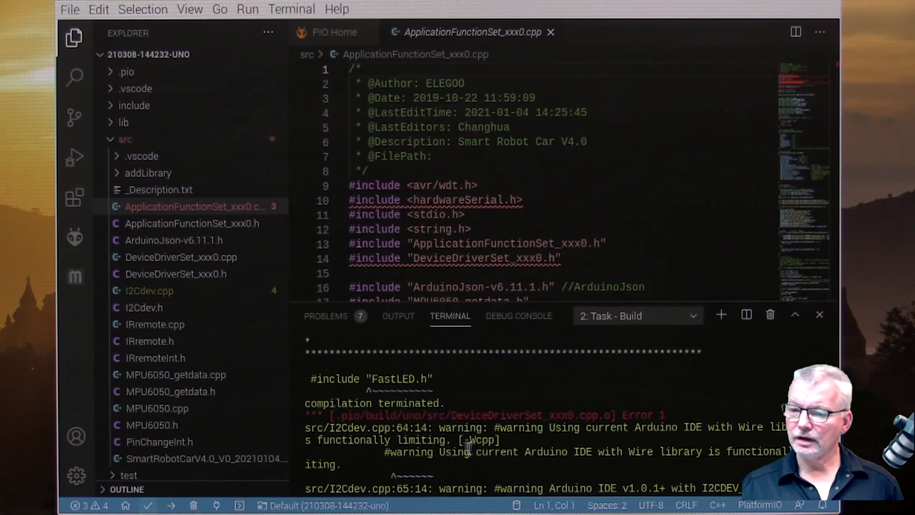
scroll(397, 449, up, 2)
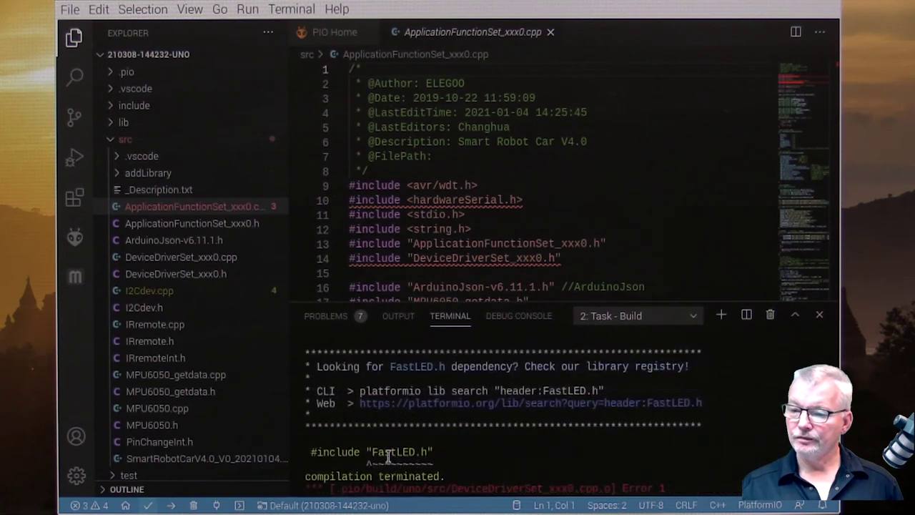
scroll(432, 451, up, 3)
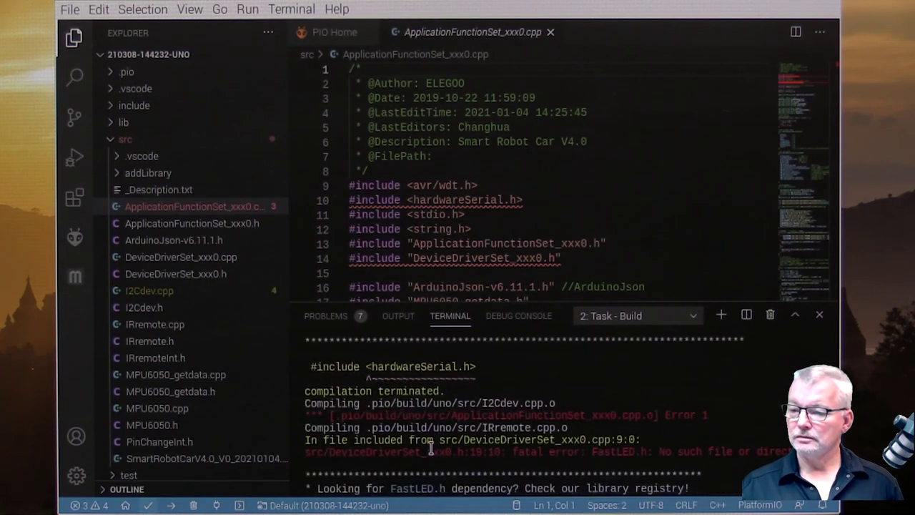
scroll(431, 448, down, 1)
scroll(431, 449, up, 1)
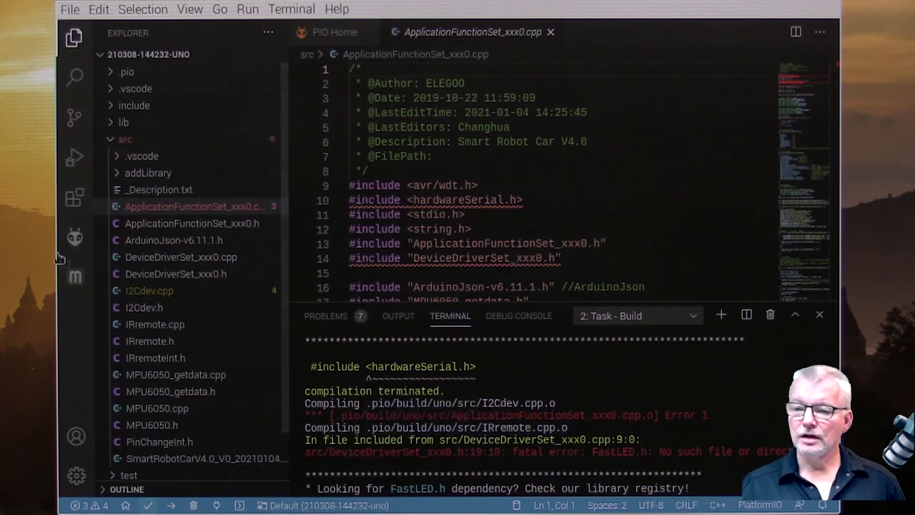
Search the PlatformIO Home library registry for fastled.
click(75, 238)
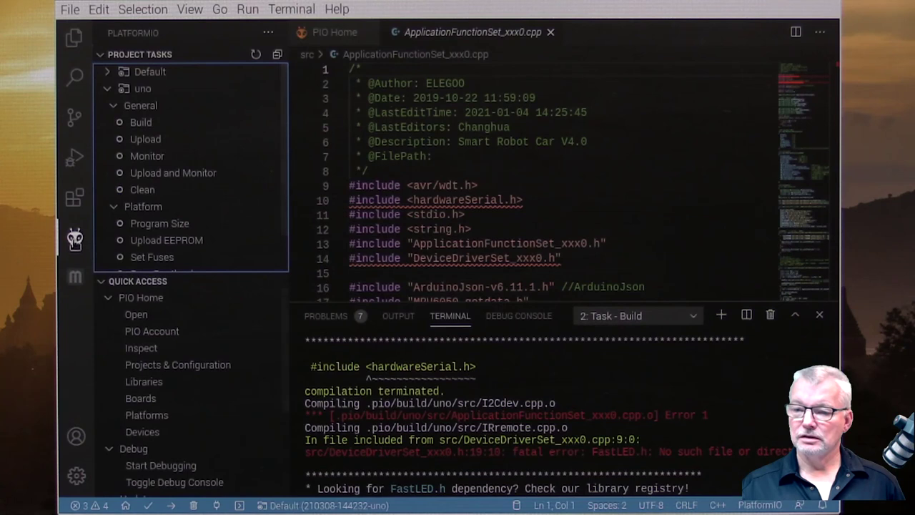
click(341, 35)
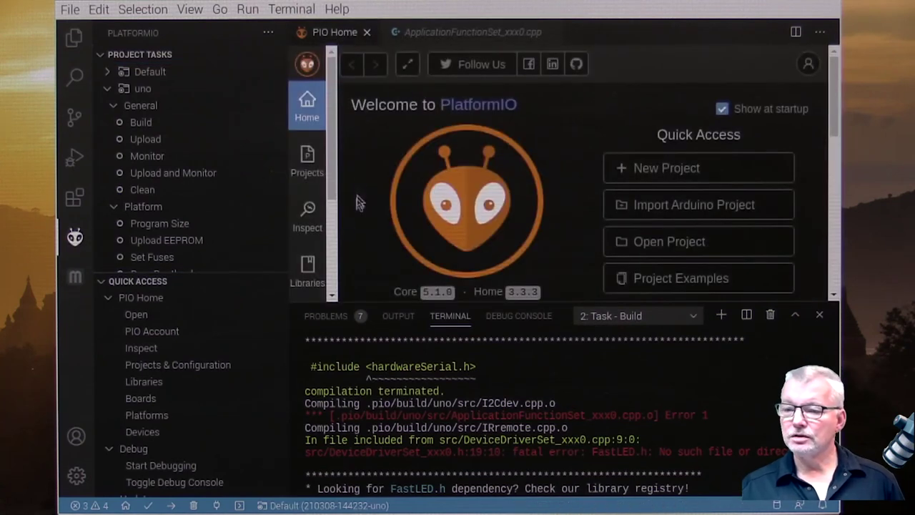
click(303, 271)
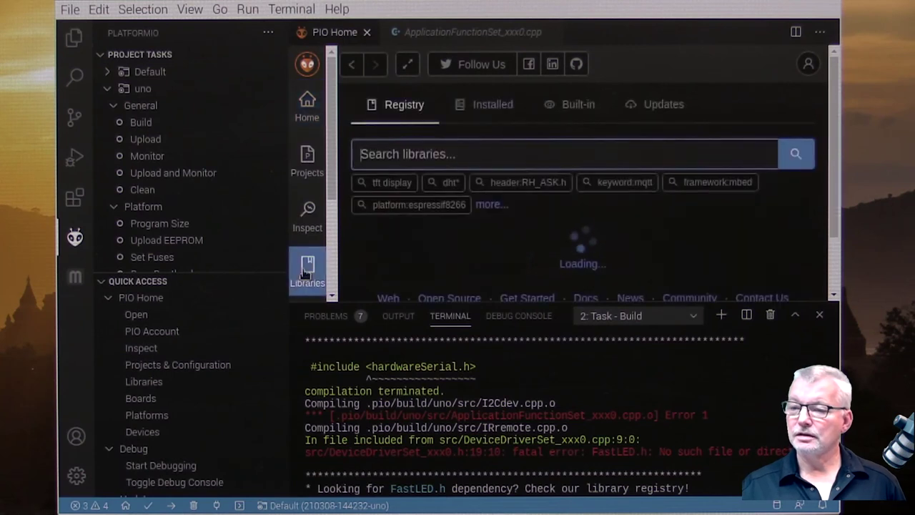
click(506, 153)
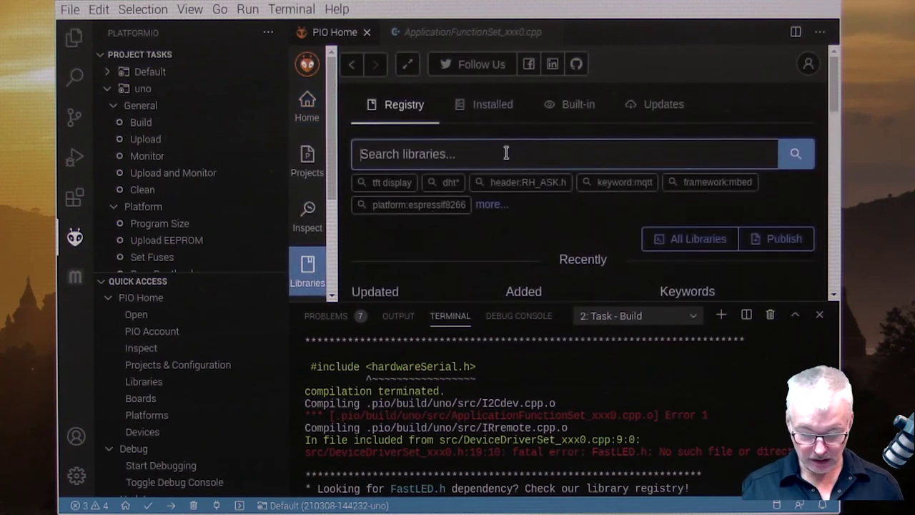
text(fa)
text(led)
key(Return)
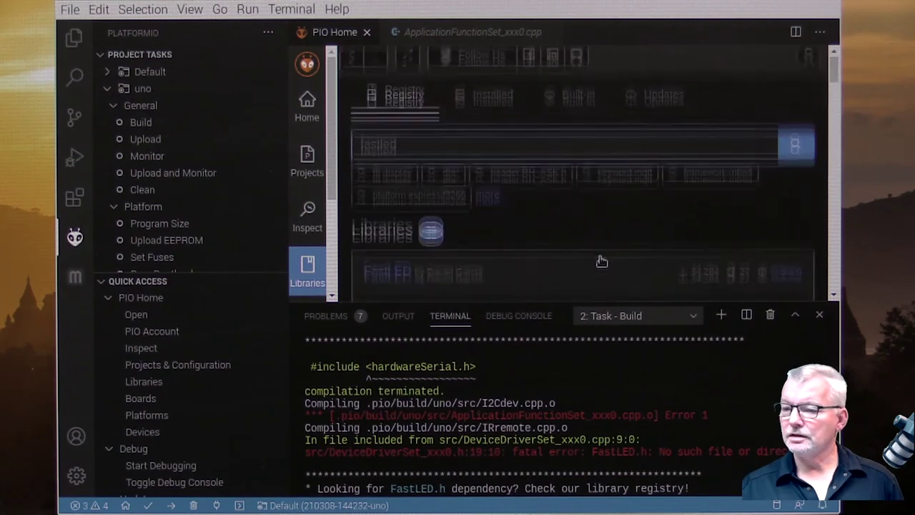
Open the FastLED library entry and start adding version 3.4.0 as a project dependency.
scroll(601, 260, down, 1)
click(490, 239)
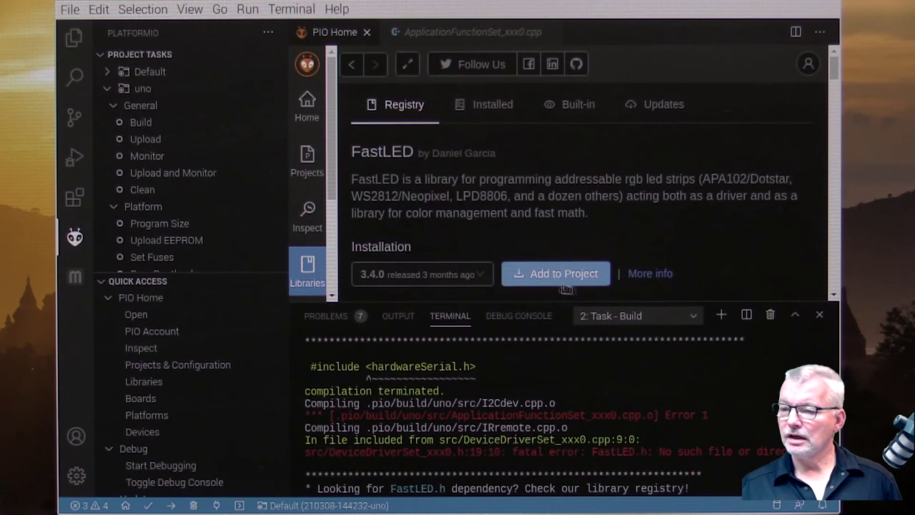
click(565, 274)
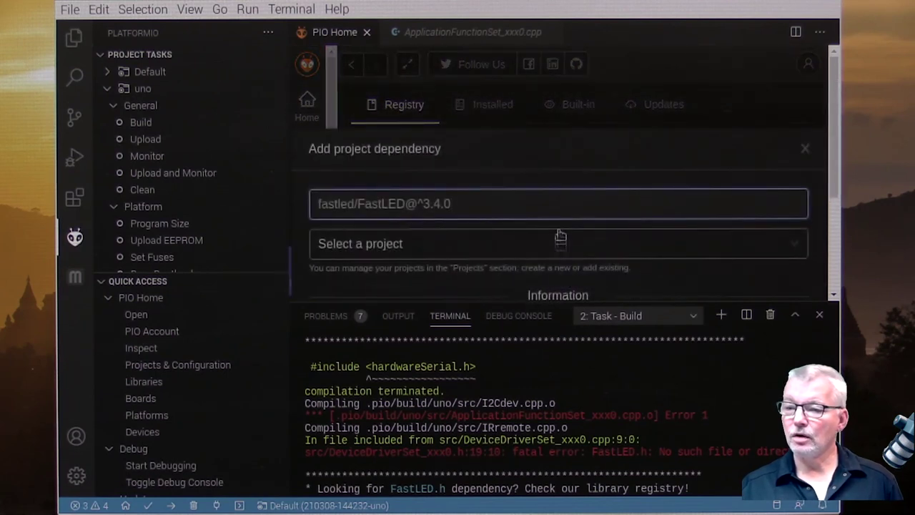